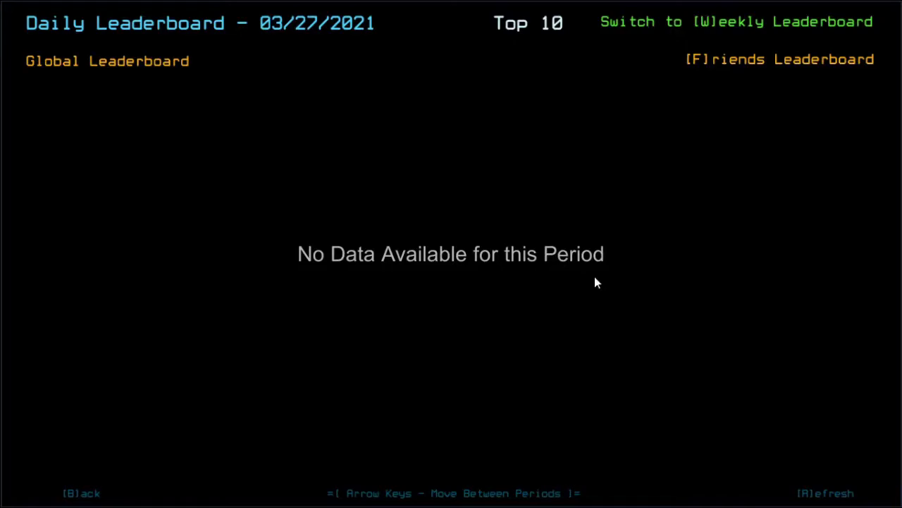
# Step: Check the previous day's leaderboard, then have the d15 drone gather scrap repeatedly
pyautogui.press('Left')
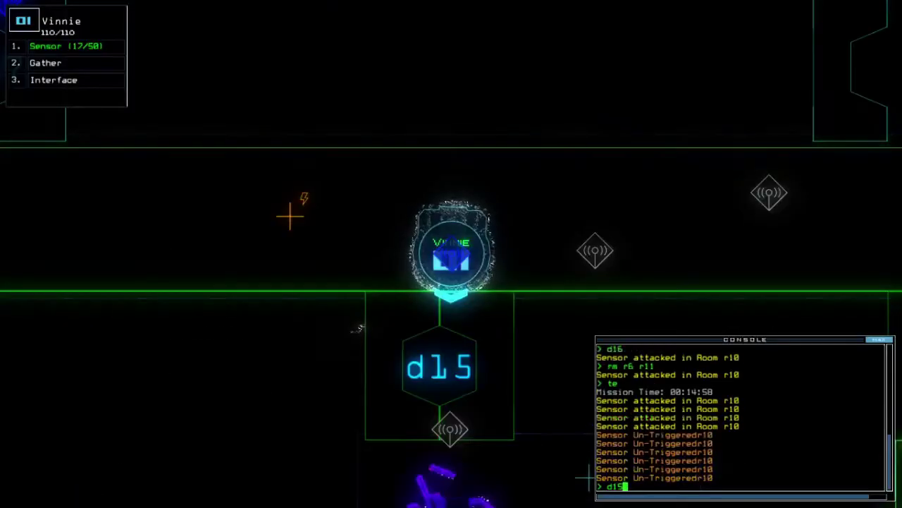
pyautogui.press('Return')
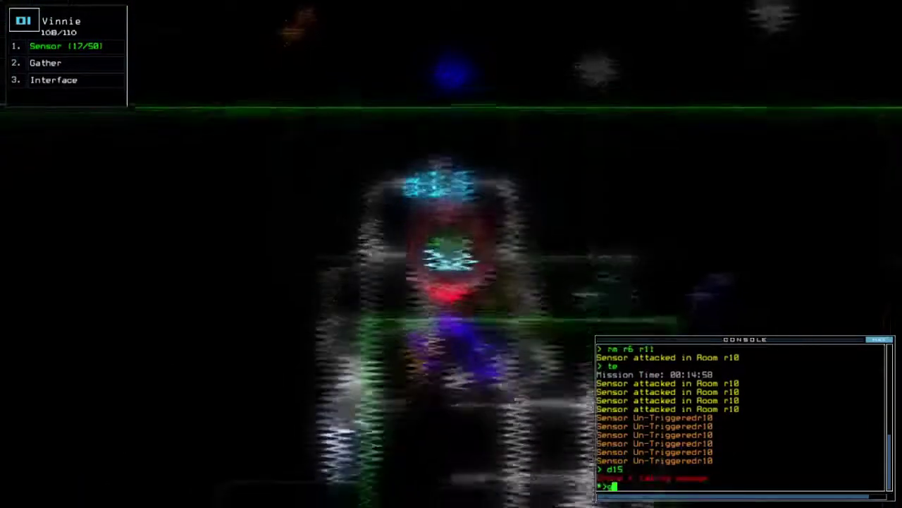
pyautogui.write('g')
pyautogui.press('Return')
pyautogui.write('g')
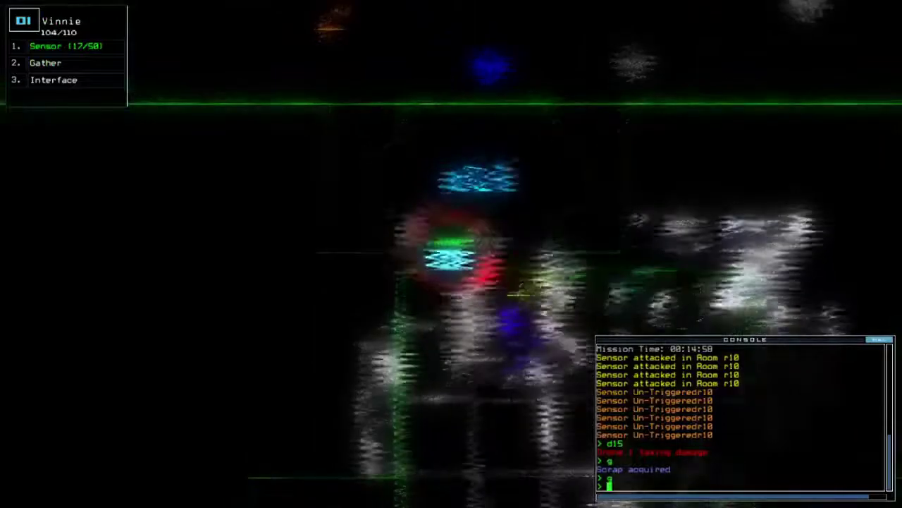
pyautogui.press('Return')
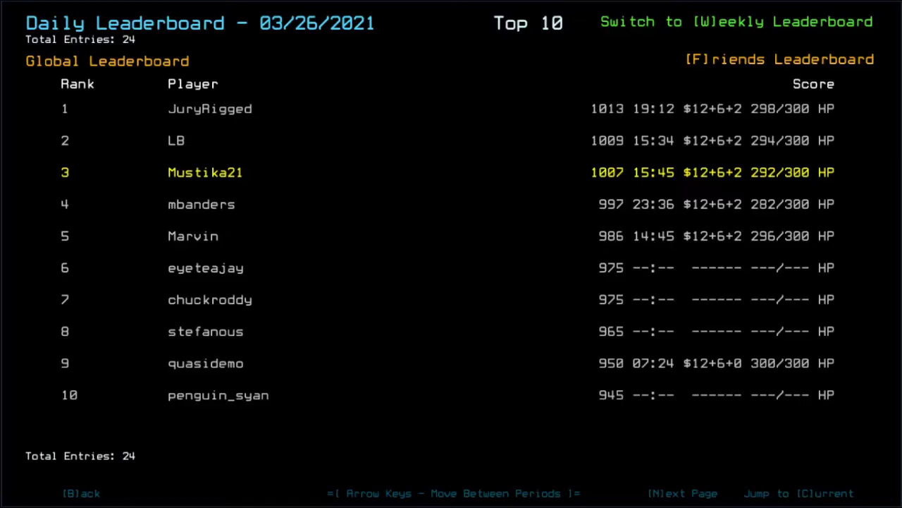
# Step: Switch the 03/26/2021 daily leaderboard to friends-only standings
pyautogui.press('f')
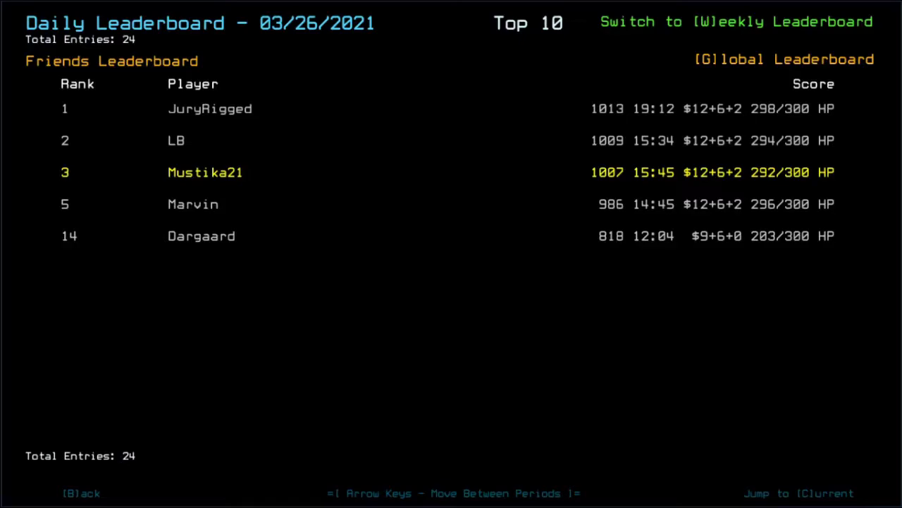
pyautogui.write('bd')
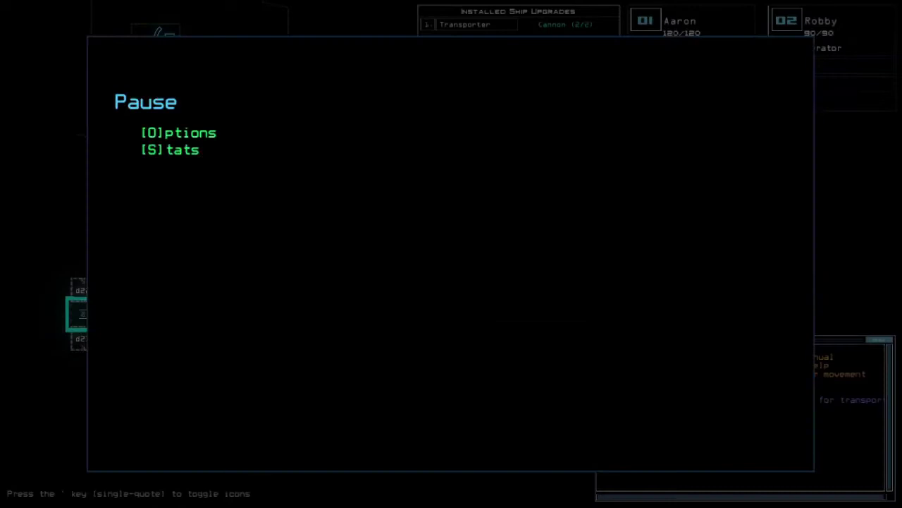
# Step: In Graphical options set far view Simple, quality Medium, clutter Few, and resume the mission
pyautogui.press('o')
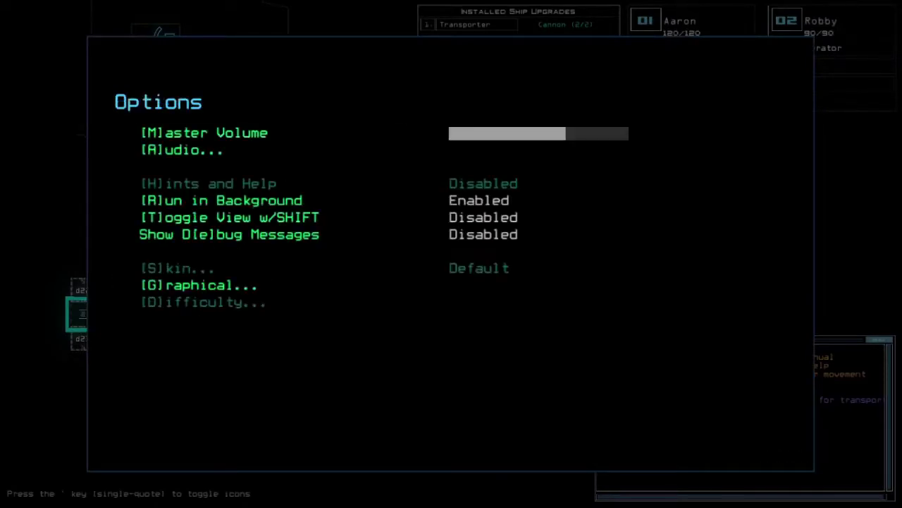
pyautogui.press('g')
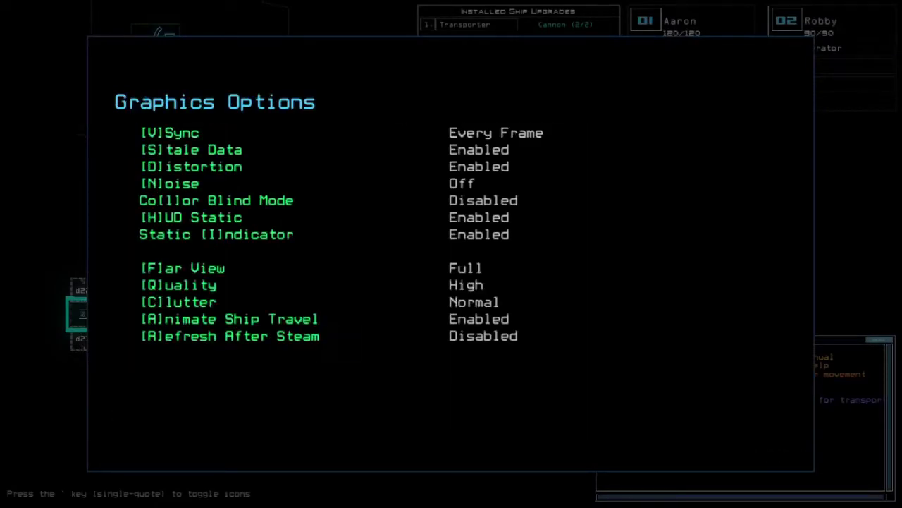
pyautogui.press('f')
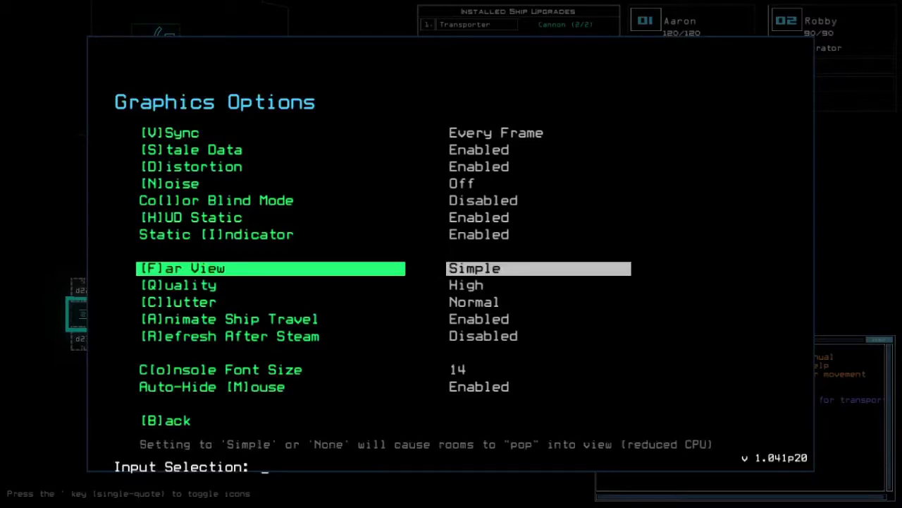
pyautogui.press('q')
pyautogui.press('c')
pyautogui.press('b')
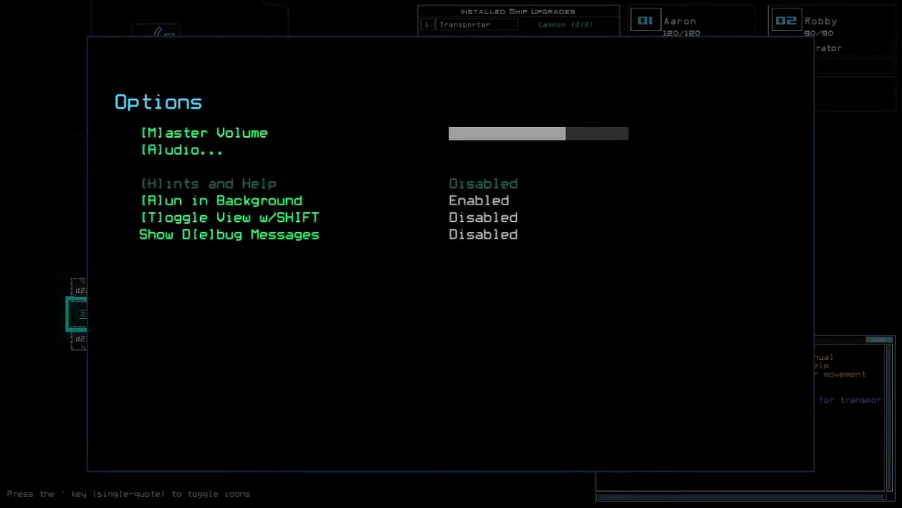
pyautogui.press('b')
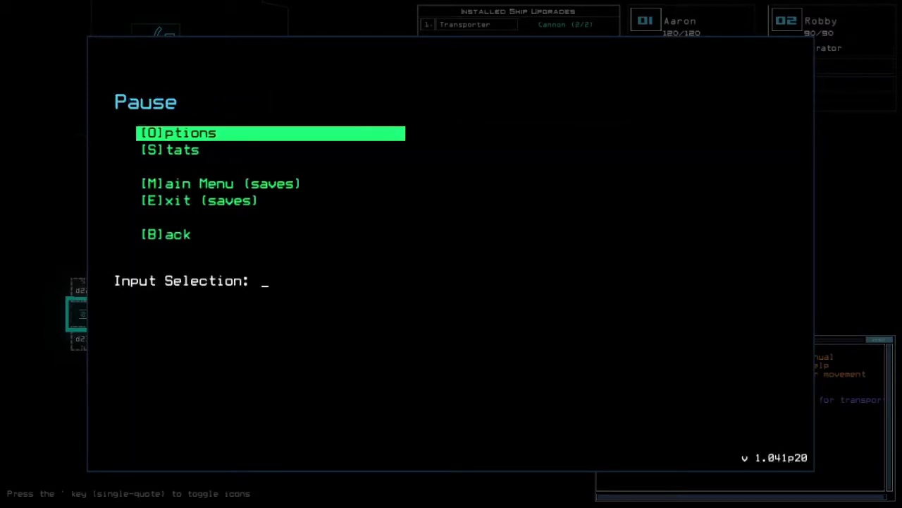
pyautogui.press('b')
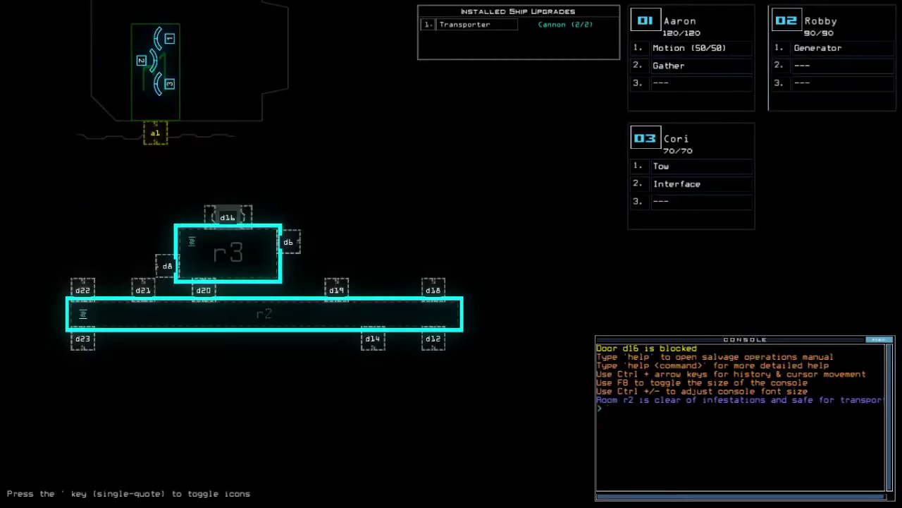
pyautogui.write('a')
pyautogui.write('lias')
# Step: Edit and save the go alias for drones 2 and 3, then show the derelict's status report
pyautogui.press('Return')
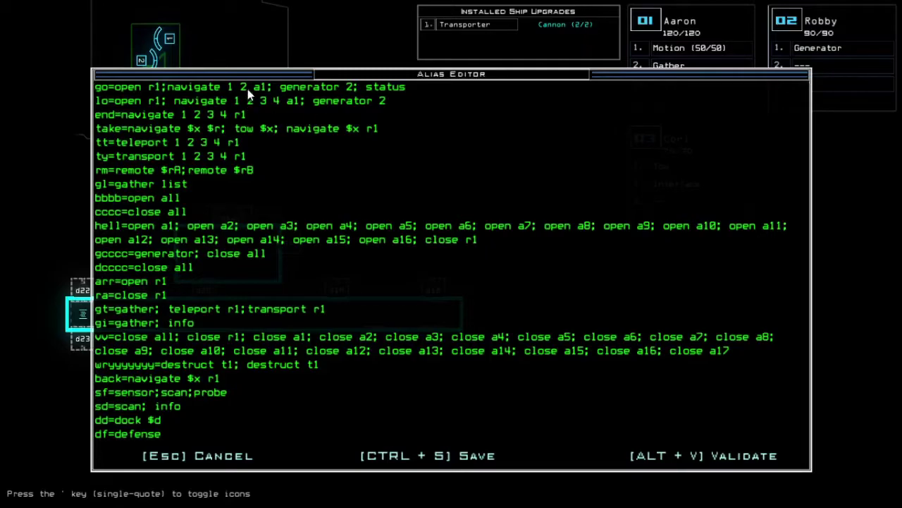
pyautogui.click(248, 88)
pyautogui.press('BackSpace')
pyautogui.press('BackSpace')
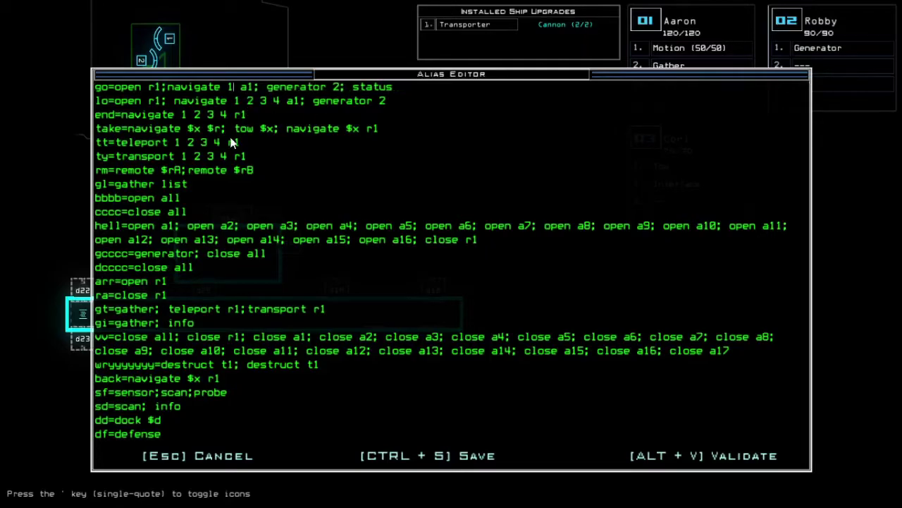
pyautogui.write('2 3')
pyautogui.hotkey('ctrl', 's')
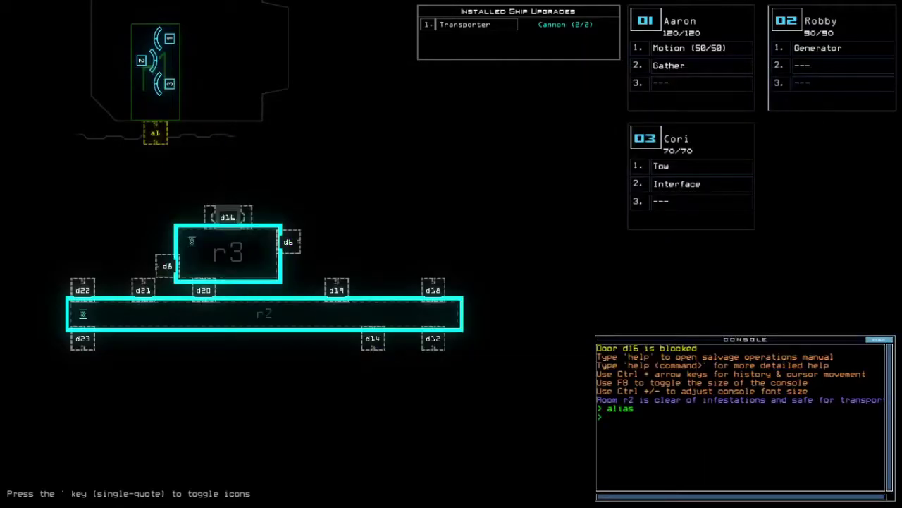
pyautogui.write('status')
pyautogui.press('Return')
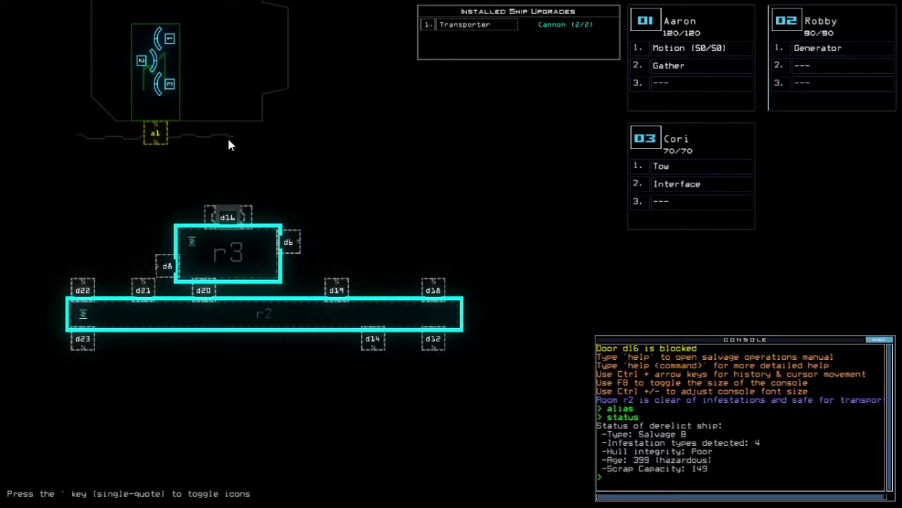
pyautogui.write('3swap')
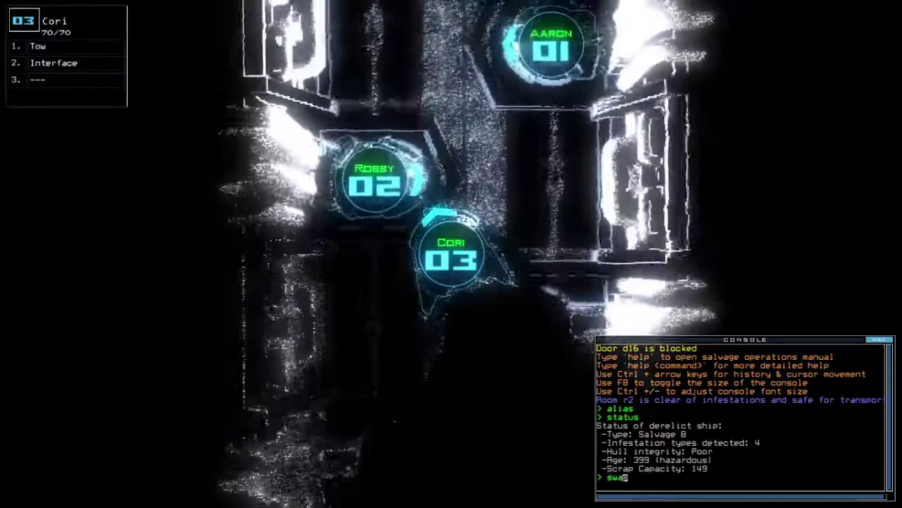
# Step: Swap Aaron's Motion and Gather modules onto drone Cori (03), replacing its Tow module
pyautogui.press('Return')
pyautogui.press('Escape')
pyautogui.write('swap')
pyautogui.press('Return')
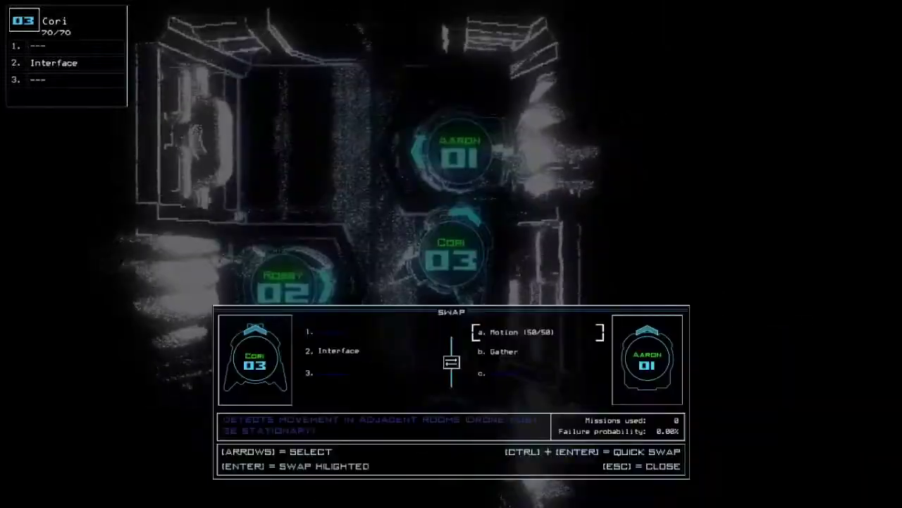
pyautogui.press('Return')
pyautogui.press('Return')
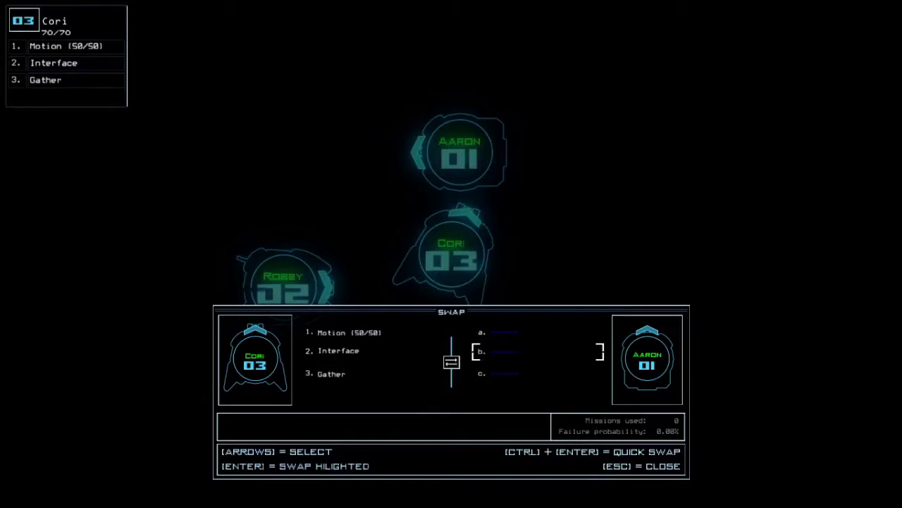
# Step: In Graphical options cycle far view, set clutter to Few and quality to High, then back out
pyautogui.press('Escape')
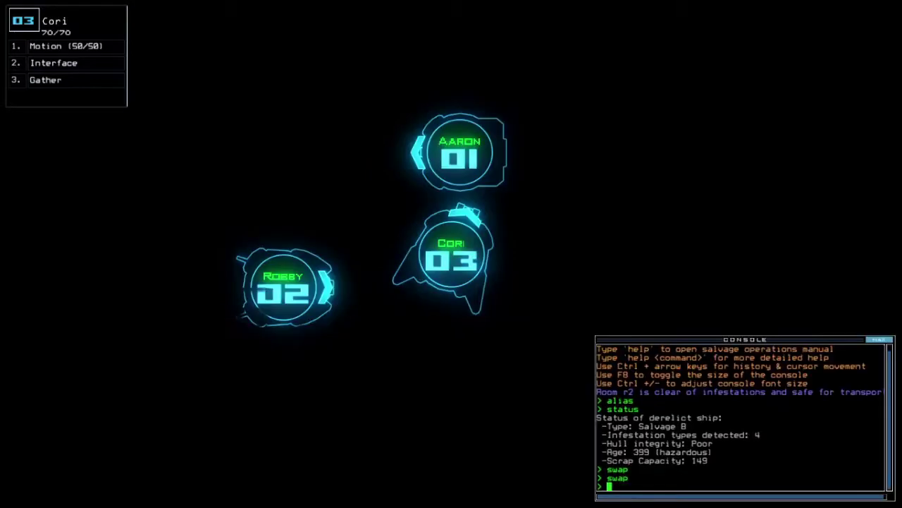
pyautogui.press('Escape')
pyautogui.press('o')
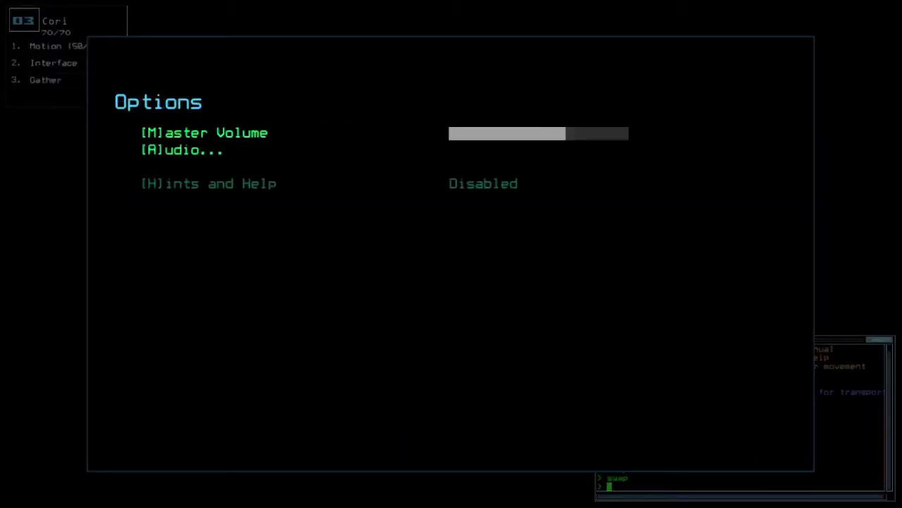
pyautogui.press('g')
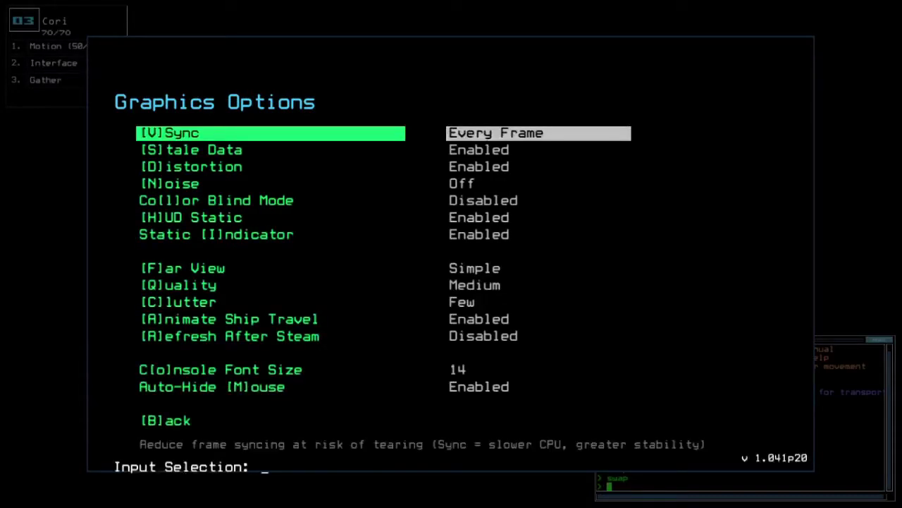
pyautogui.press('f')
pyautogui.press('f')
pyautogui.press('f')
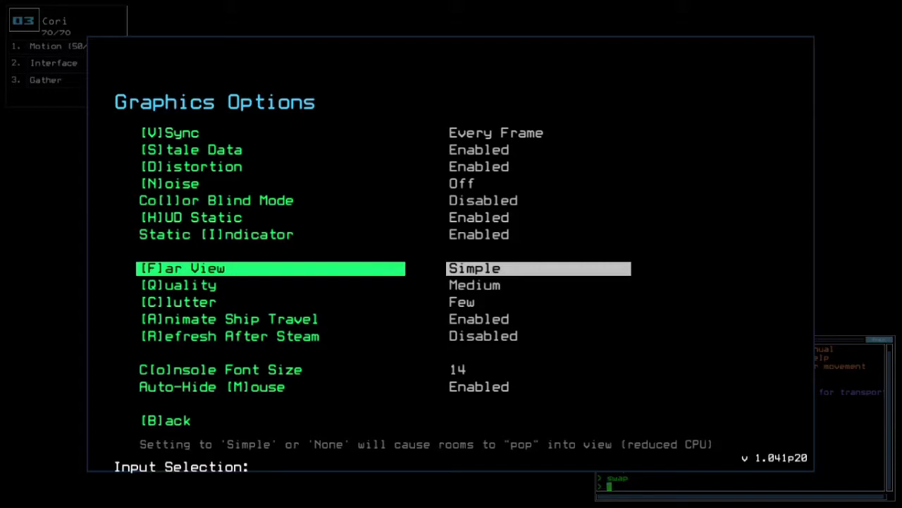
pyautogui.press('c')
pyautogui.press('c')
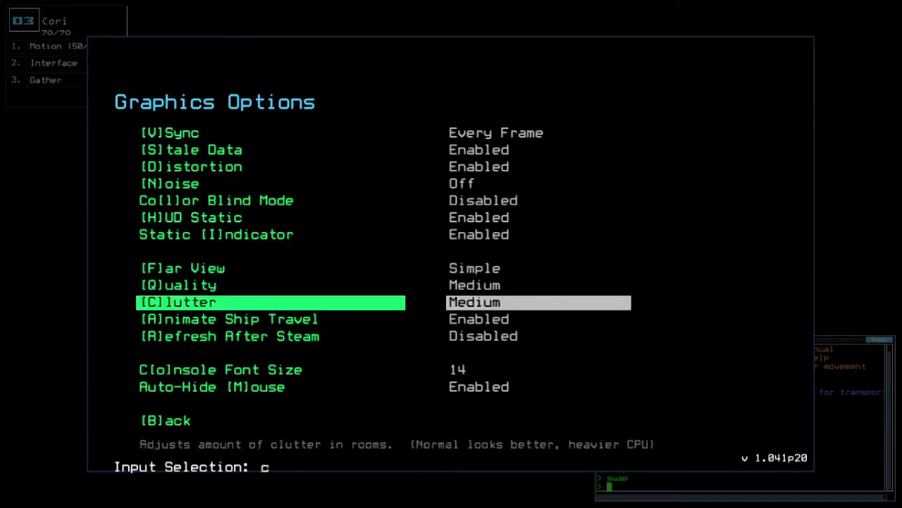
pyautogui.press('c')
pyautogui.press('q')
pyautogui.press('q')
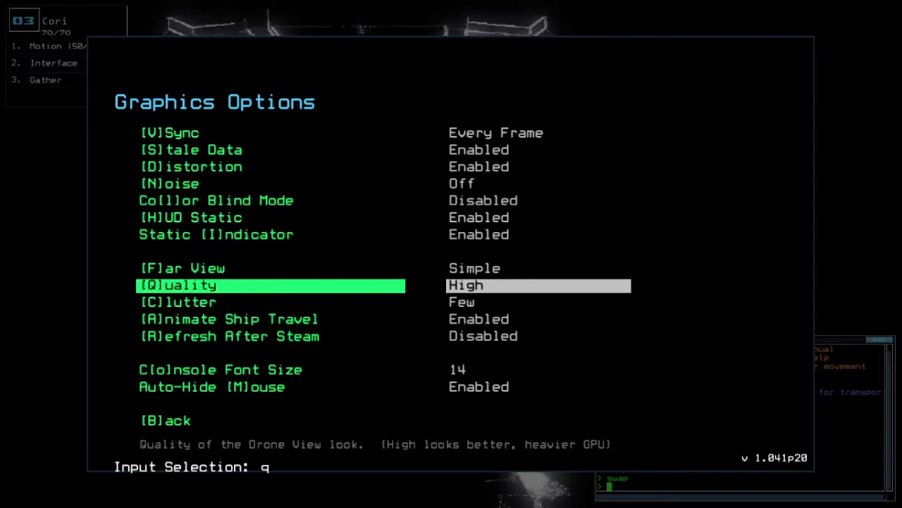
pyautogui.press('q')
pyautogui.press('b')
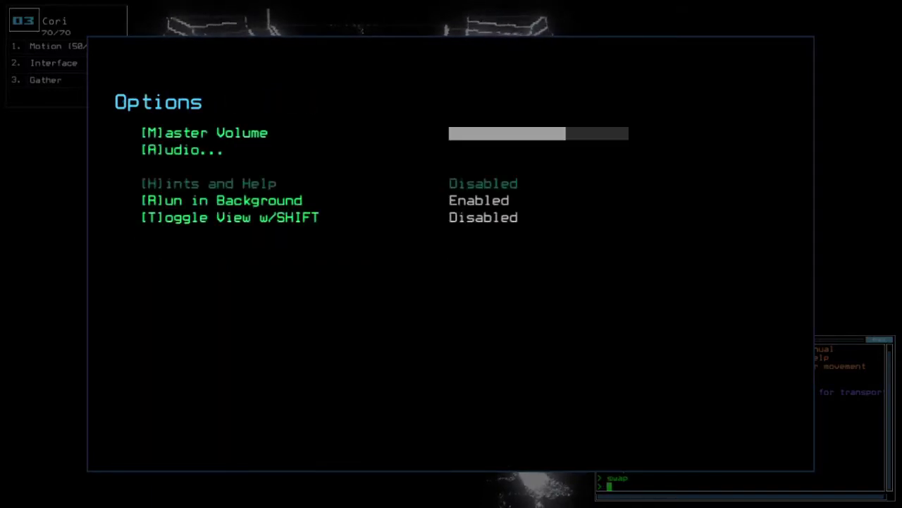
# Step: Resume the game, select drones 02 Robby and 01 Aaron, and show the ship schematic
pyautogui.press('b')
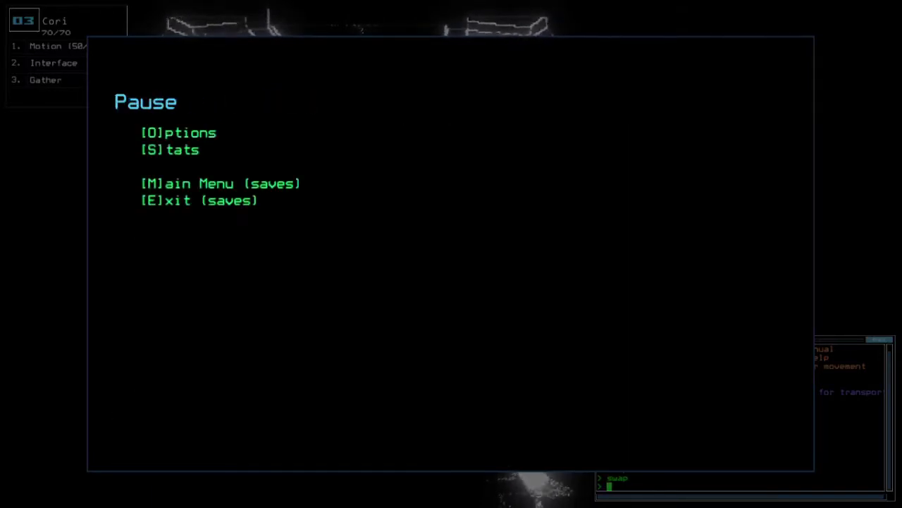
pyautogui.press('b')
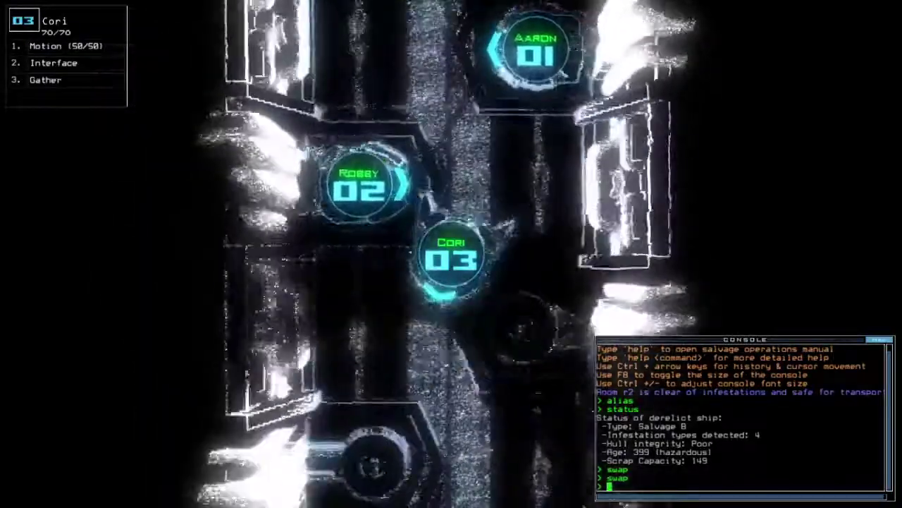
pyautogui.press('2')
pyautogui.press('1')
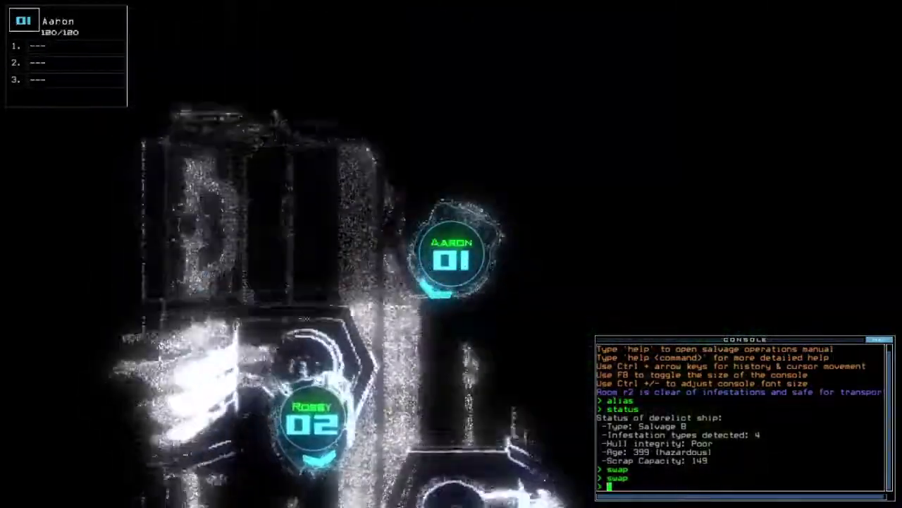
pyautogui.press('space')
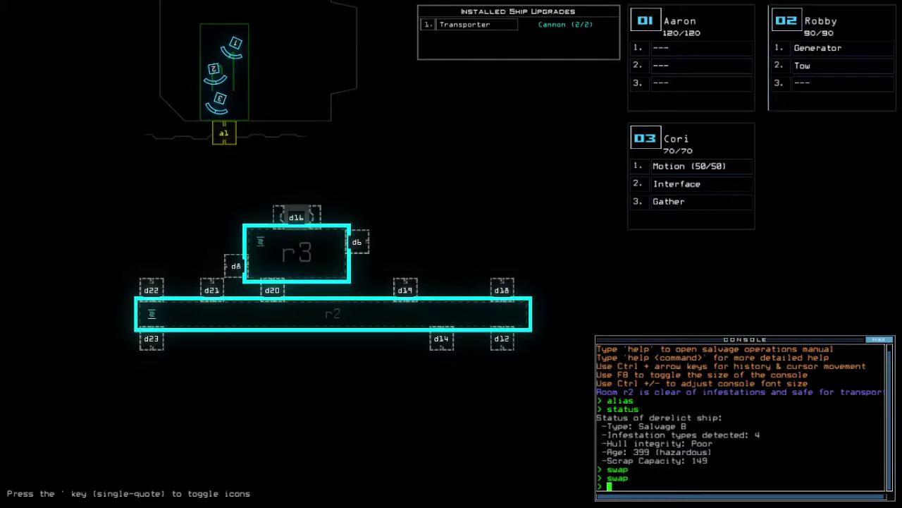
pyautogui.write('lo ;transport')
pyautogui.write(' 2 3 r2')
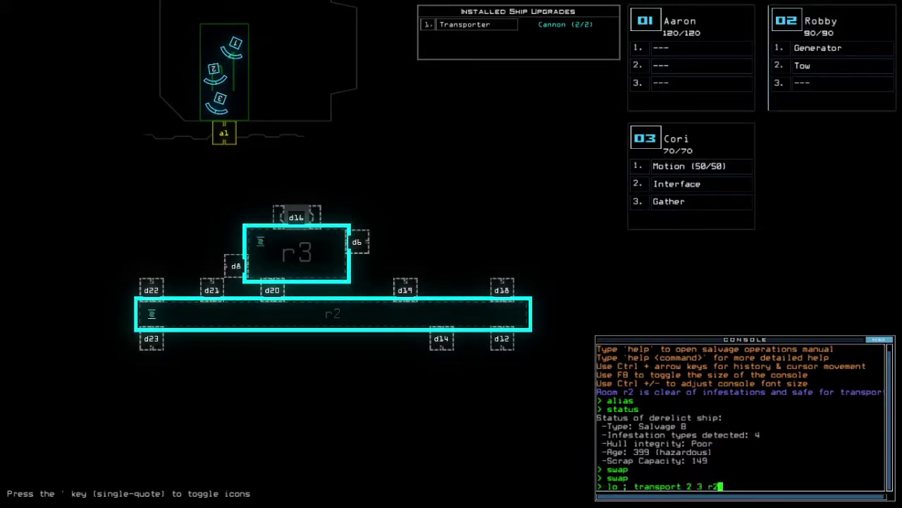
# Step: Beam drones 2 and 3 into r2, start Robby's generator, and gather scrap twice with Cori
pyautogui.press('Return')
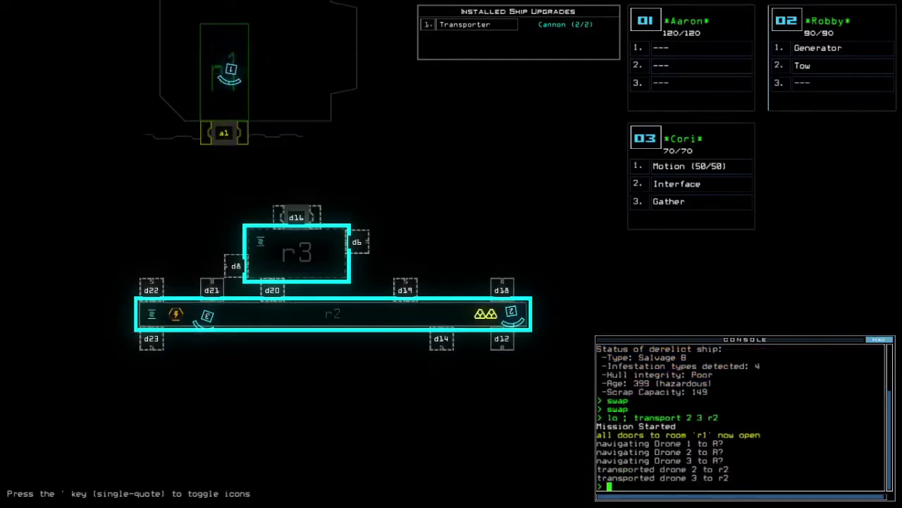
pyautogui.write('generator 2')
pyautogui.press('Return')
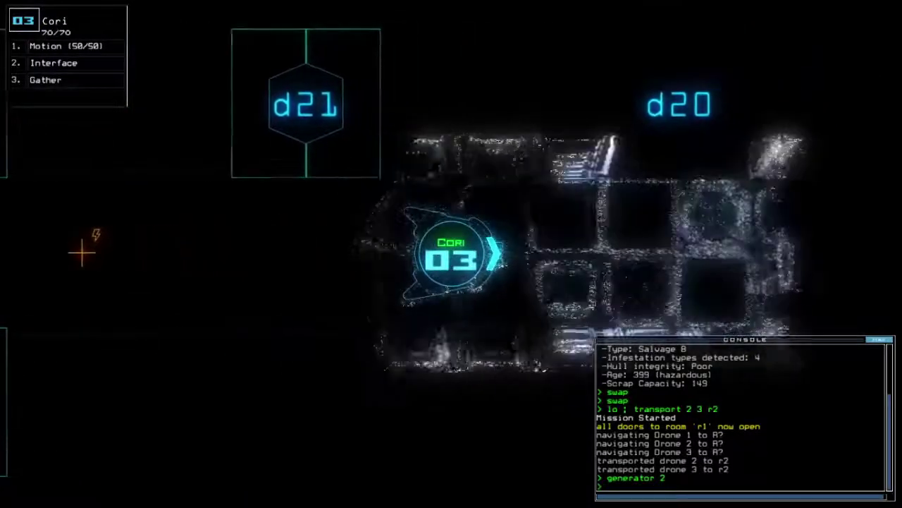
pyautogui.write('g')
pyautogui.press('Return')
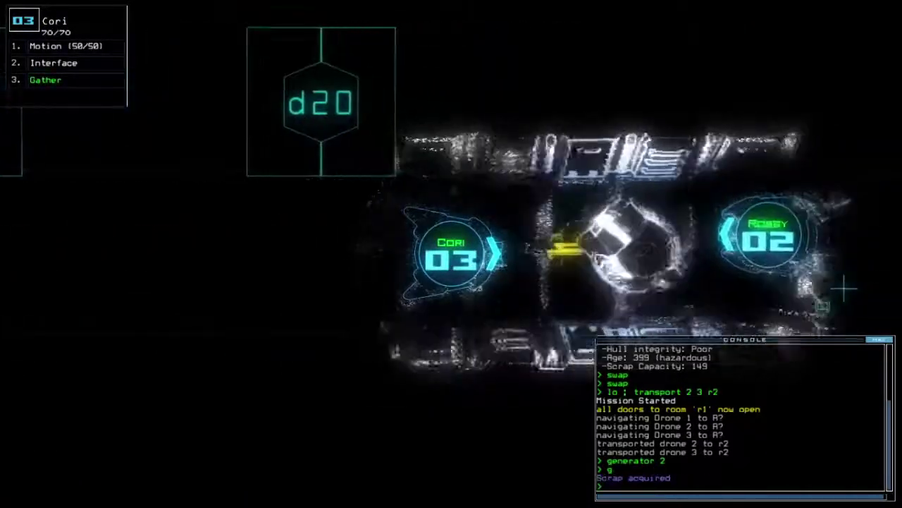
pyautogui.write('g')
pyautogui.press('Return')
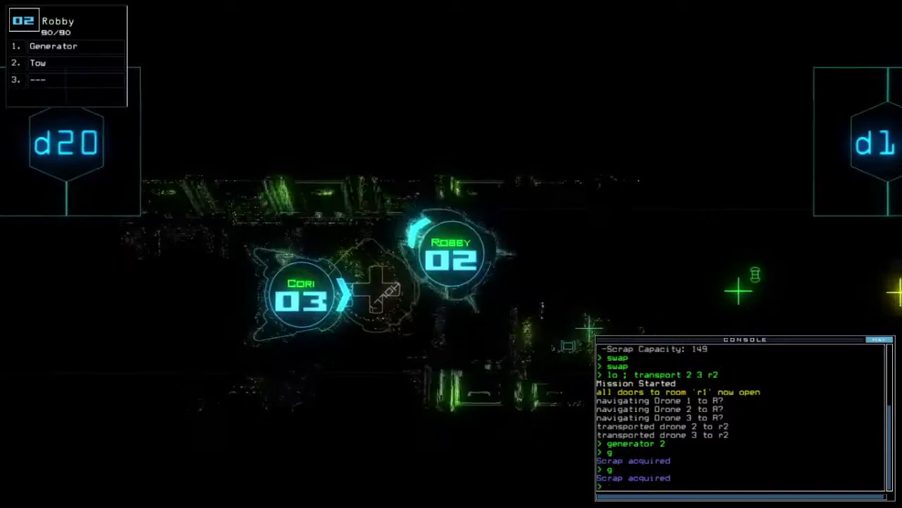
pyautogui.write('swap')
# Step: Swap the Probe module into Robby's empty third slot
pyautogui.press('Return')
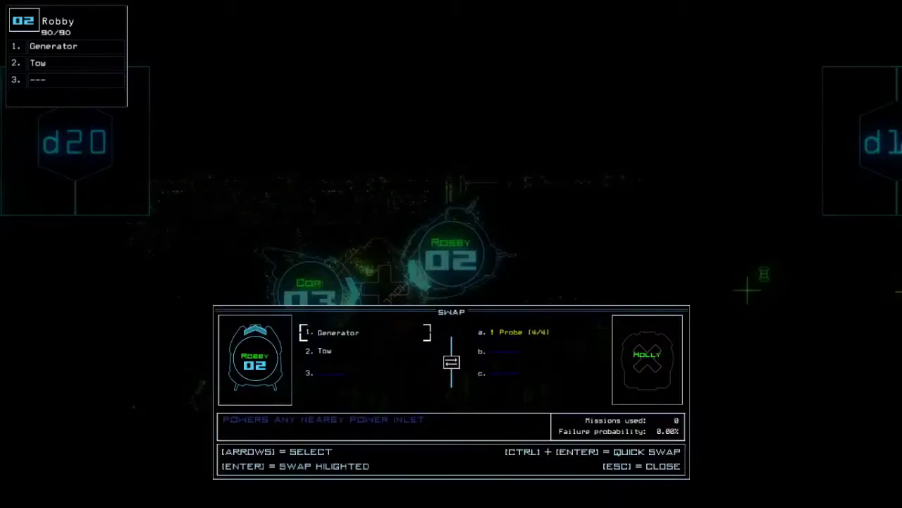
pyautogui.hotkey('ctrl', 'Return')
pyautogui.press('Escape')
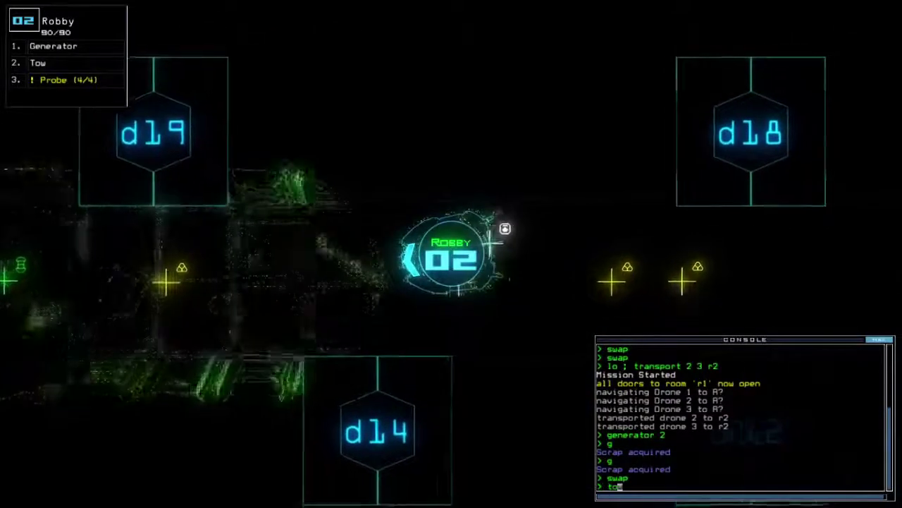
pyautogui.write('tow')
# Step: Tow the Long Range Scanner and beam drones 2 and 3 to r1
pyautogui.press('Return')
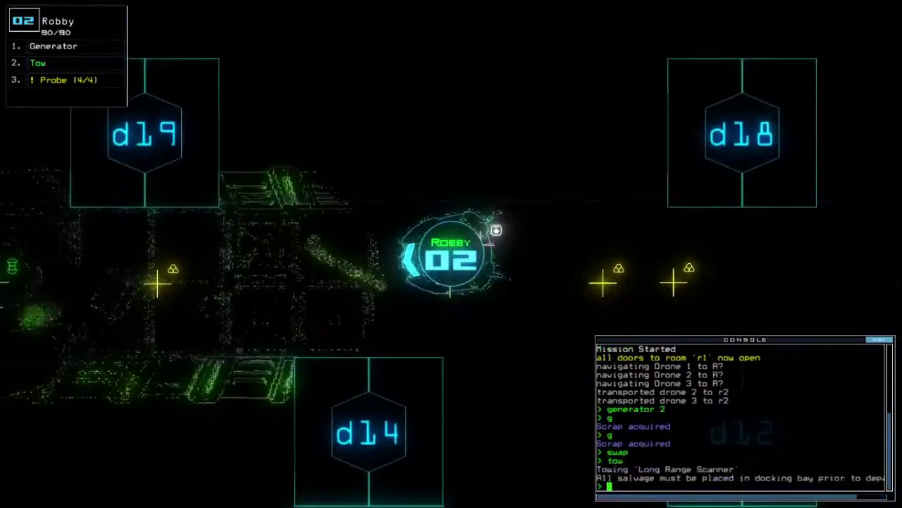
pyautogui.write('t 2 3 r1')
pyautogui.press('Return')
pyautogui.press('space')
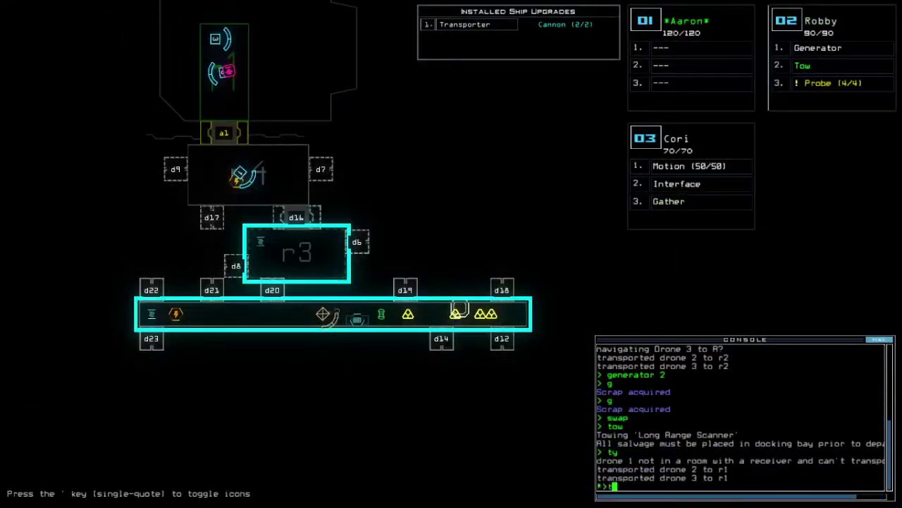
pyautogui.write('tow')
# Step: Stop towing, send drones 2 and 3 to r4, and view the newly powered areas
pyautogui.press('Return')
pyautogui.press('Return')
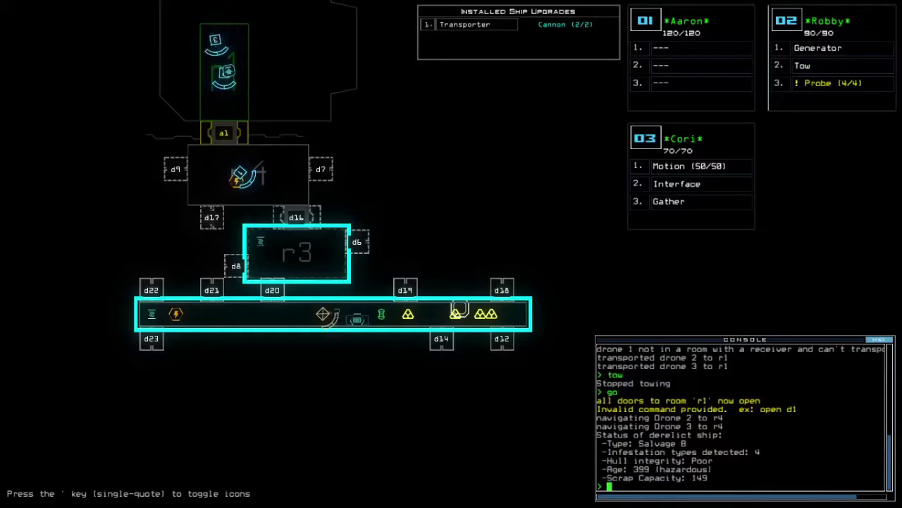
pyautogui.press('space')
pyautogui.write('back')
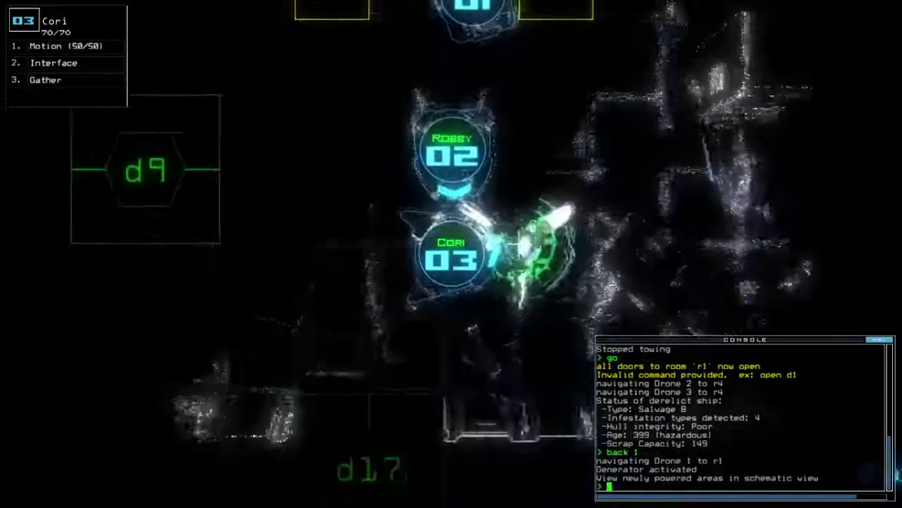
pyautogui.press('Tab')
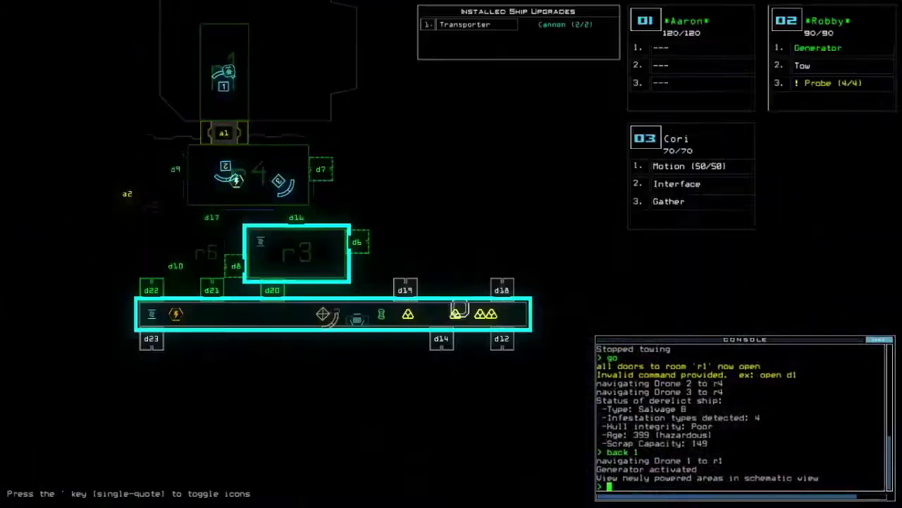
# Step: From Aaron's view, open door d7 and send Cori through
pyautogui.press('1')
pyautogui.write('motion')
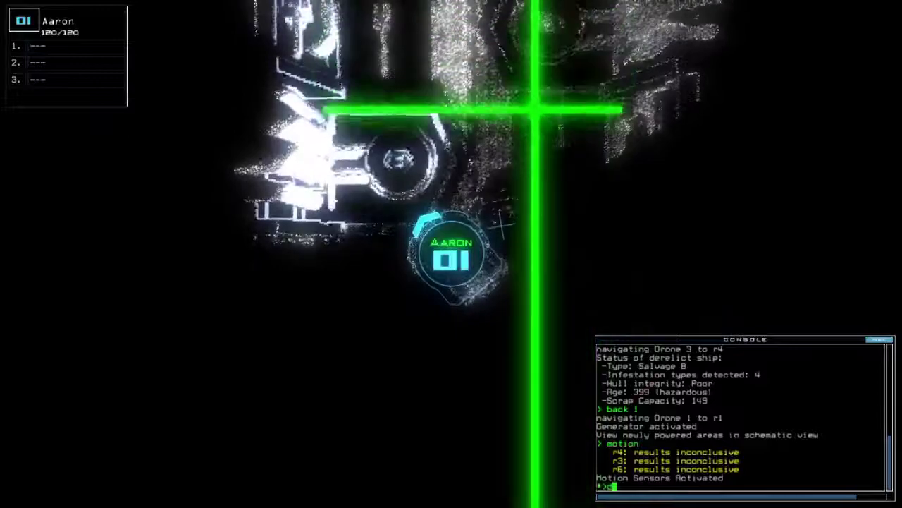
pyautogui.write('3')
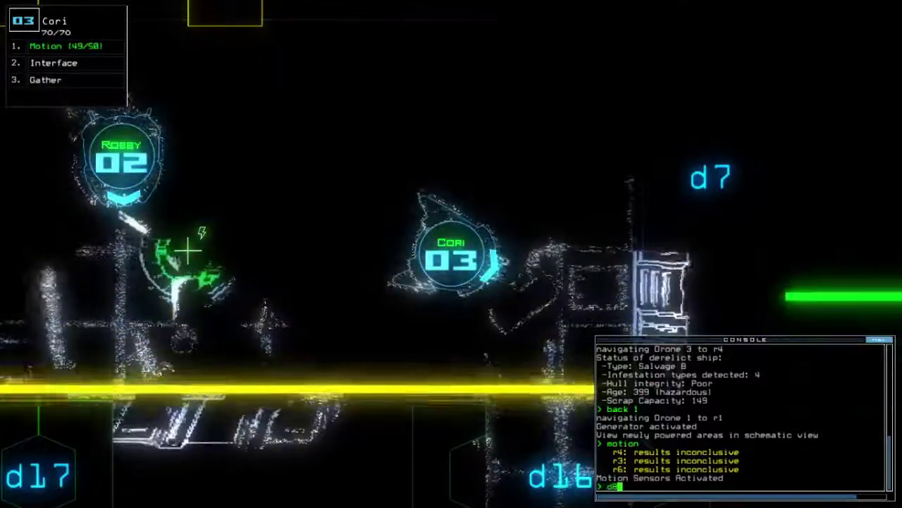
pyautogui.write('d7d7')
pyautogui.press('Return')
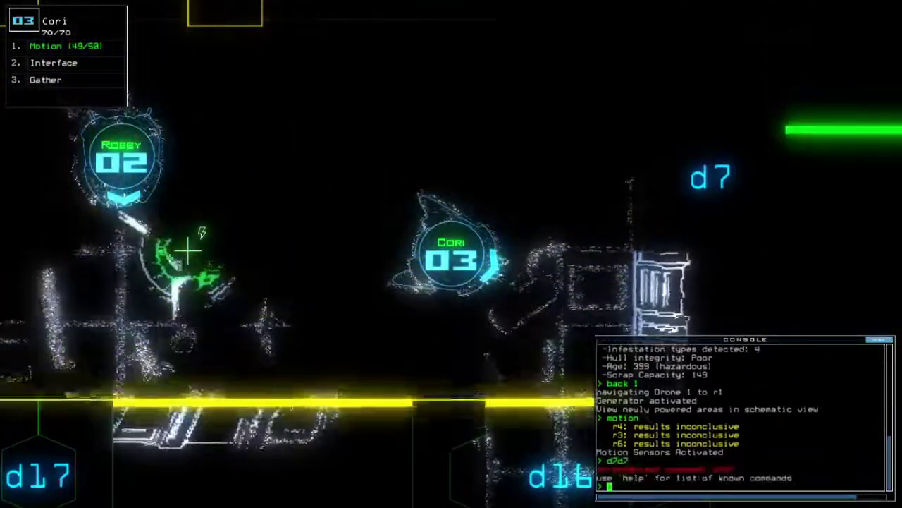
pyautogui.press('Tab')
pyautogui.press('Tab')
pyautogui.write('d7')
pyautogui.press('Return')
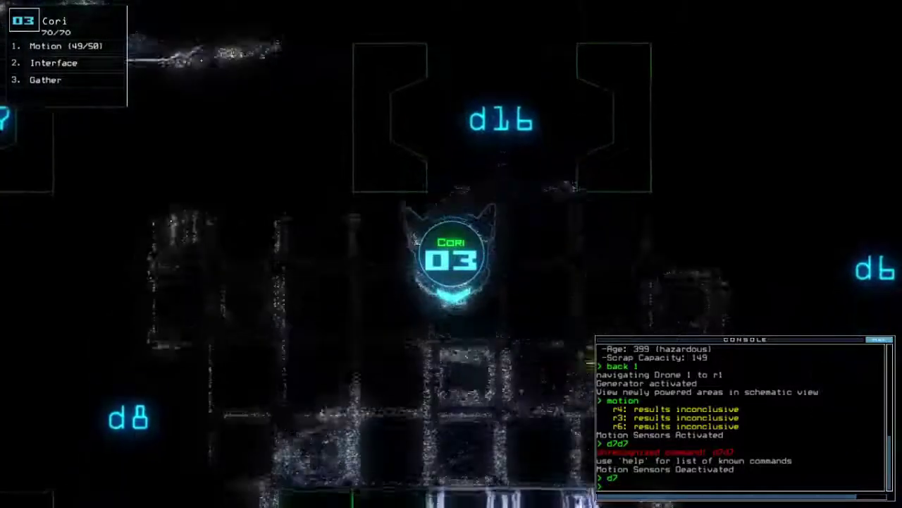
pyautogui.write('g')
# Step: Have Cori gather scrap, close doors d8 and d16, then open d17
pyautogui.press('Return')
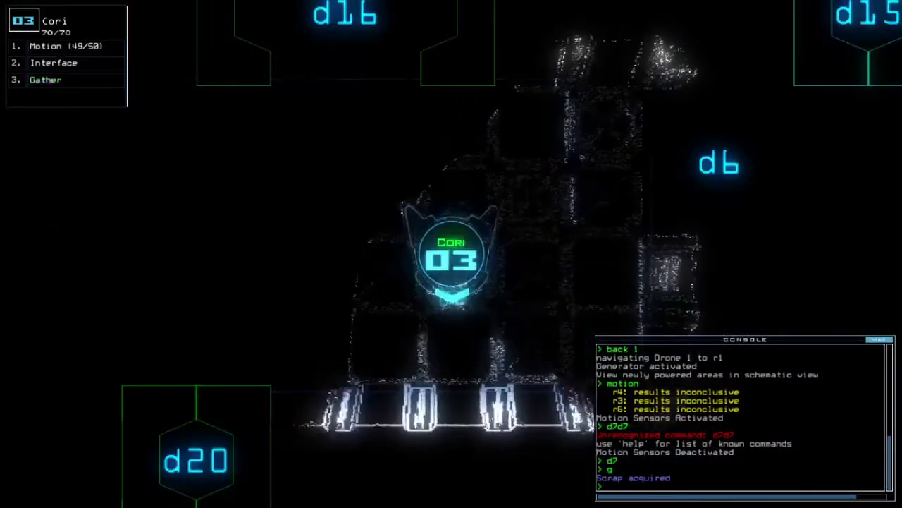
pyautogui.write('cccc')
pyautogui.press('Return')
pyautogui.write('d')
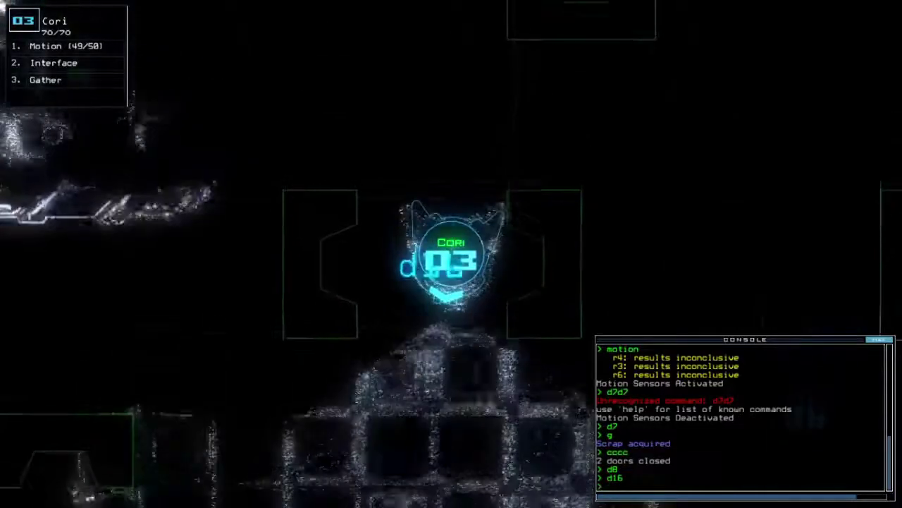
pyautogui.write('cccc')
pyautogui.press('Return')
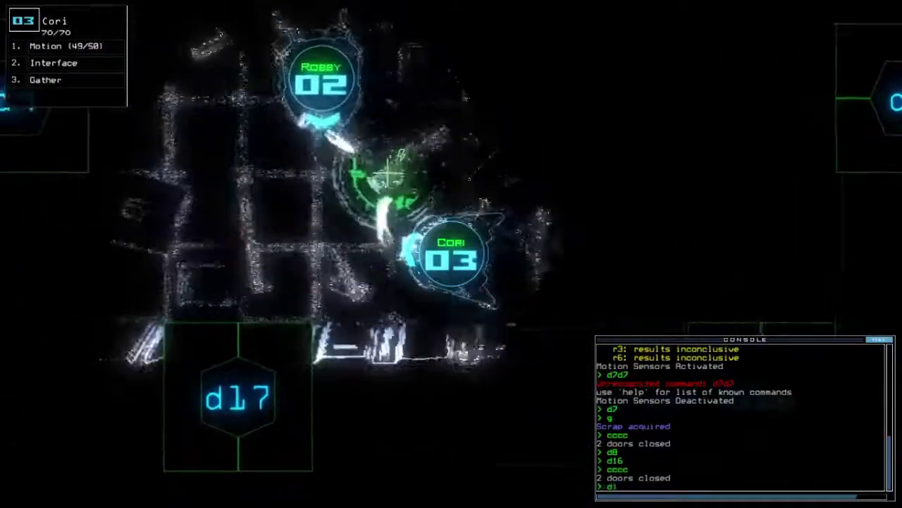
pyautogui.write('d17')
pyautogui.press('Return')
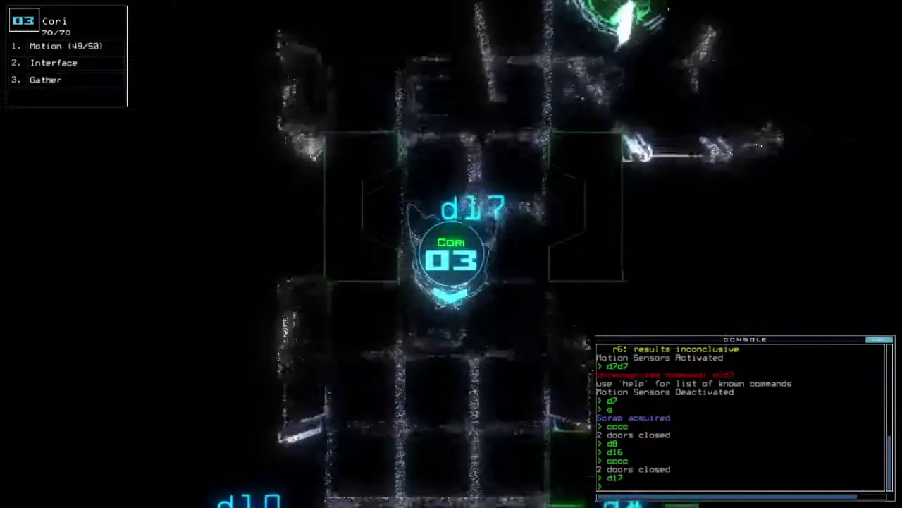
# Step: Move Cori through door d10 and check scan results for r3–r6 on the schematic
pyautogui.press('space')
pyautogui.write('motion')
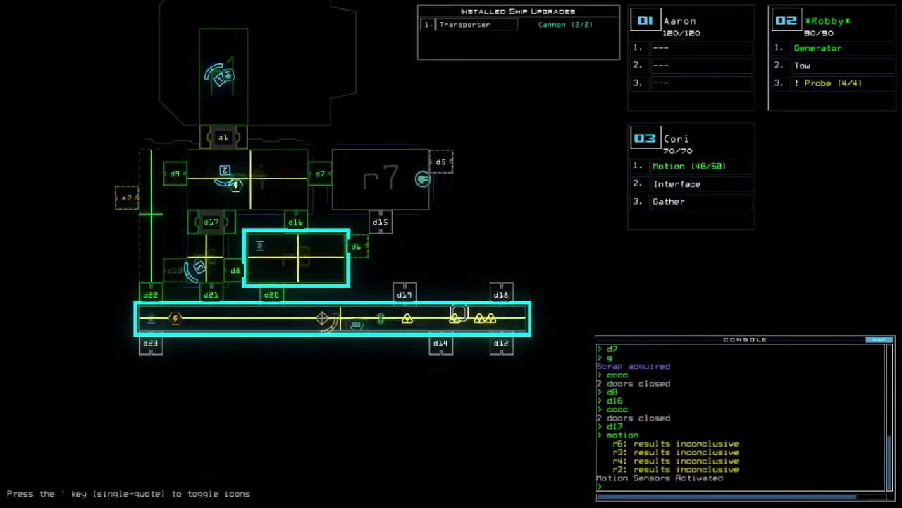
pyautogui.press('space')
pyautogui.write('d10')
pyautogui.press('Return')
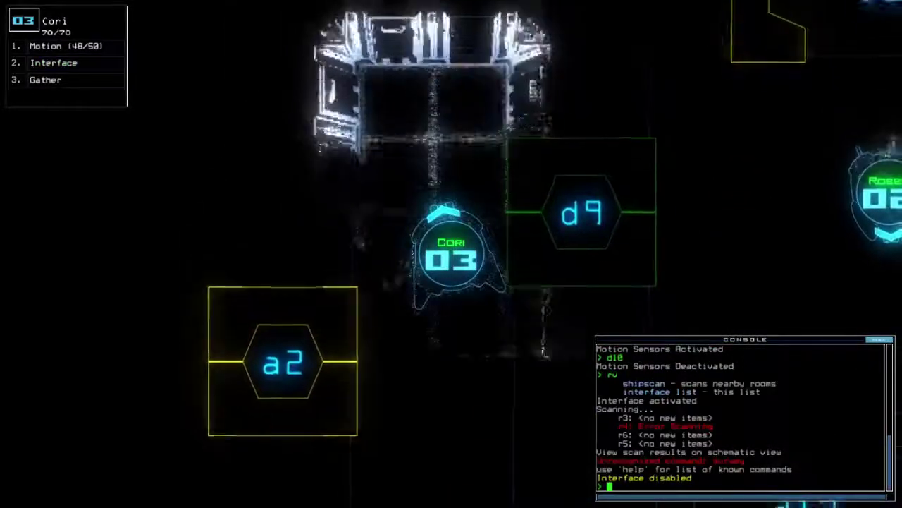
pyautogui.press('space')
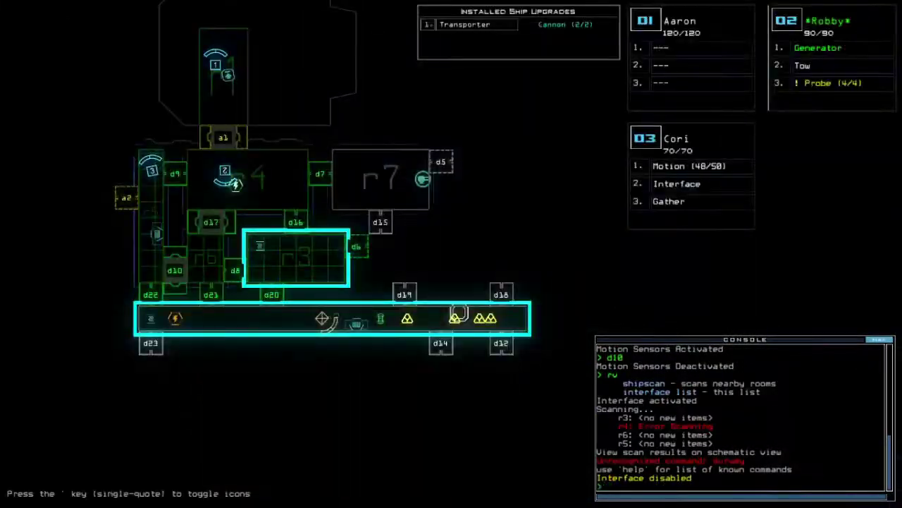
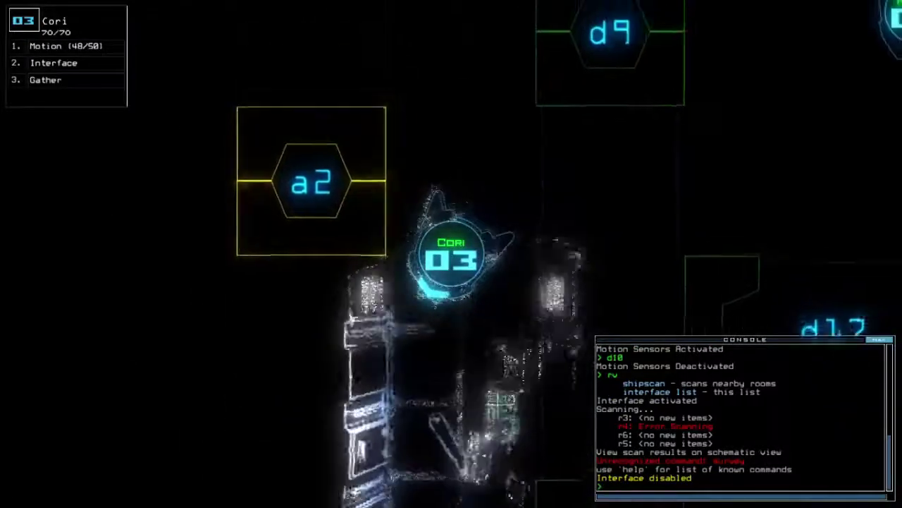
# Step: Seal the nearby doors, open door d9, and transport drone 3 to room r2
pyautogui.press('Return')
pyautogui.write('d9')
pyautogui.press('Return')
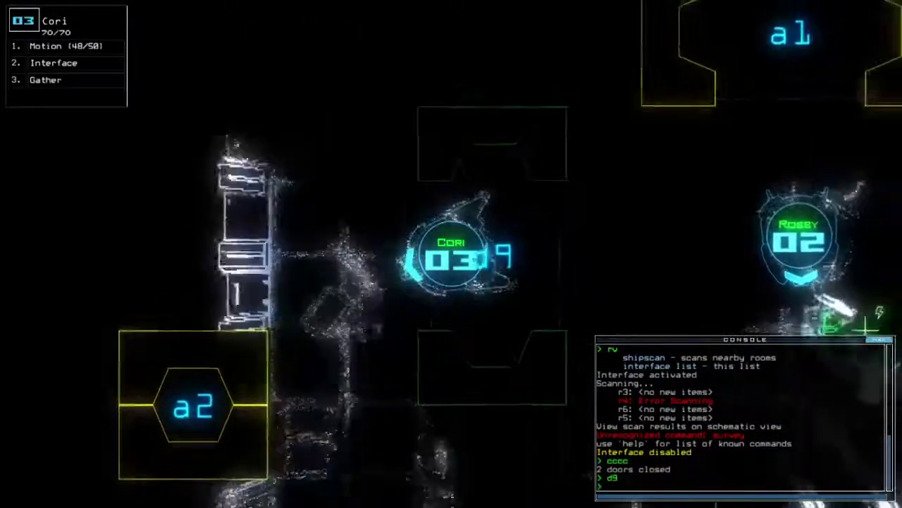
pyautogui.write('transport ')
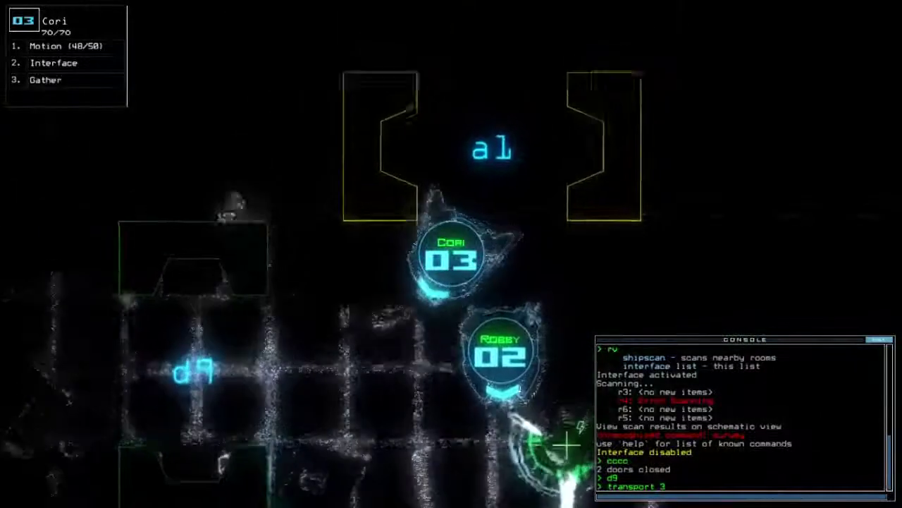
pyautogui.write('3 r2')
pyautogui.press('Return')
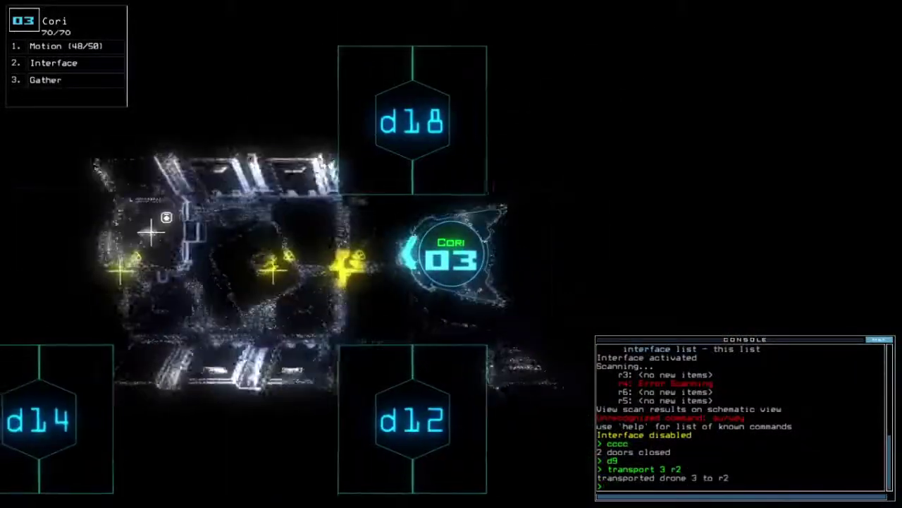
pyautogui.write('g')
# Step: Gather scrap four times in room r2 with Cori, then try gathering fuel
pyautogui.press('Return')
pyautogui.write('g')
pyautogui.press('Return')
pyautogui.write('g')
pyautogui.press('Return')
pyautogui.scroll(-3, 331, 240)
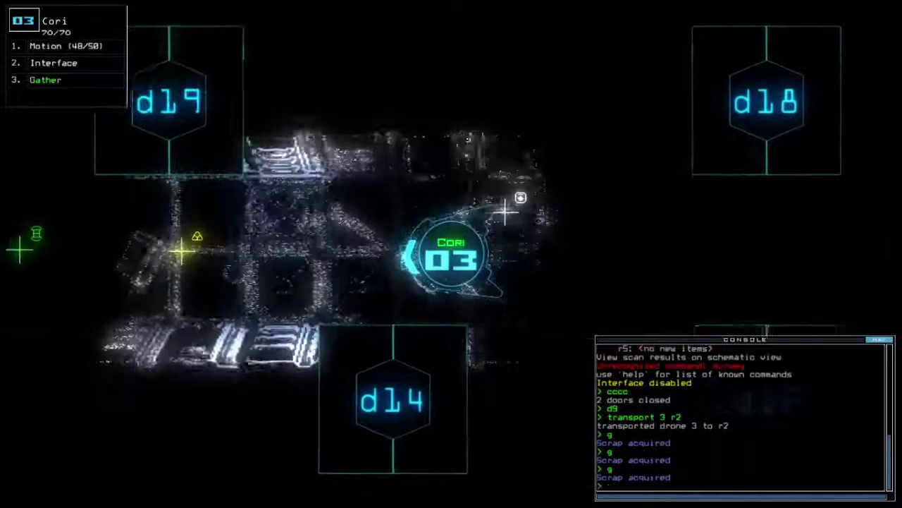
pyautogui.scroll(3, 451, 254)
pyautogui.write('g')
pyautogui.press('Return')
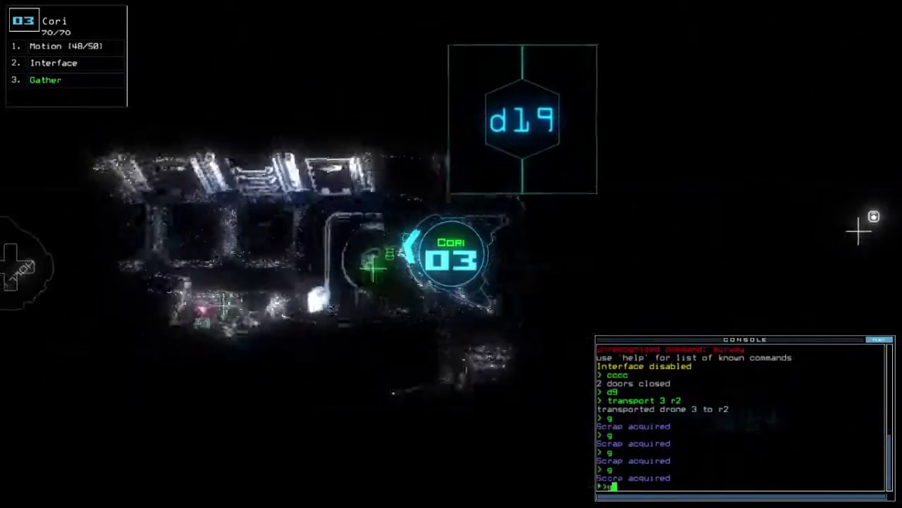
pyautogui.write('g')
pyautogui.press('Return')
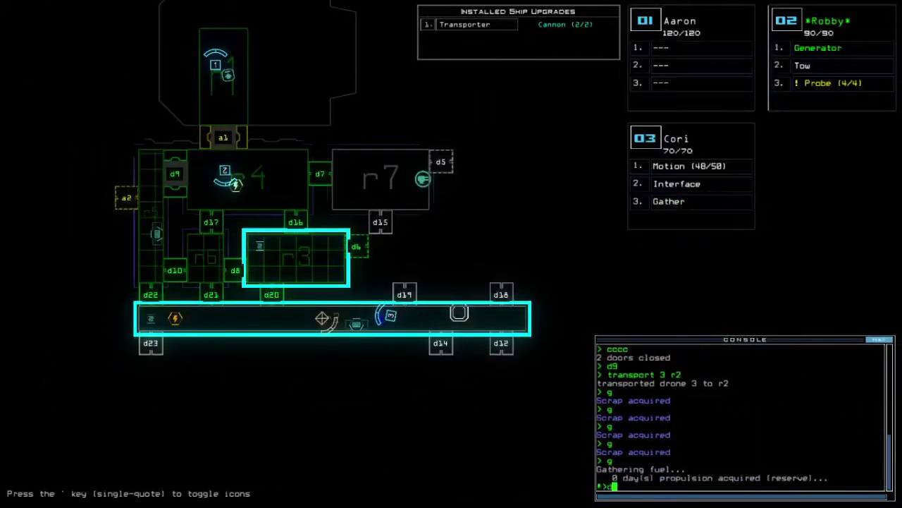
pyautogui.write('8')
# Step: Open door d8 and transport drone 3 to room r1
pyautogui.press('Return')
pyautogui.write('transport 3 r1')
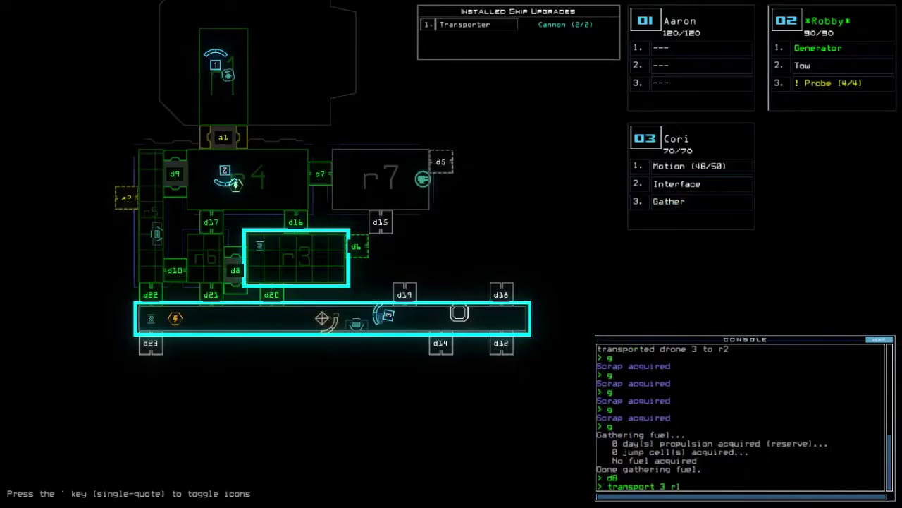
pyautogui.press('Return')
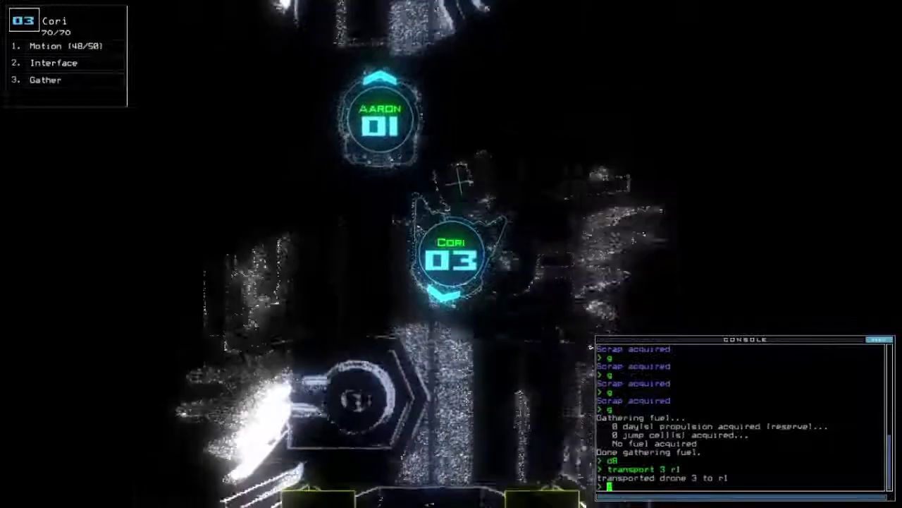
pyautogui.press('space')
pyautogui.press('space')
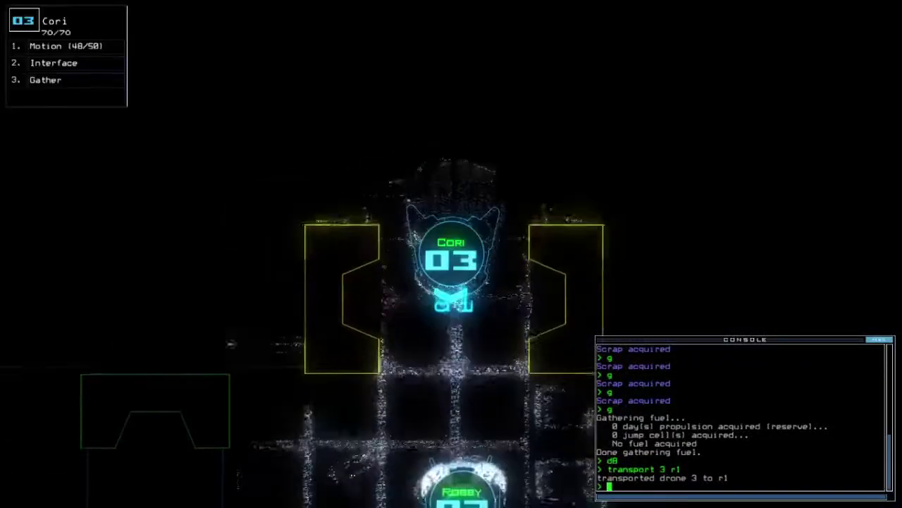
pyautogui.press('Down')
pyautogui.write('cccc')
# Step: Close the two nearby doors and recall Robby and Cori to r1, deactivating the generator
pyautogui.press('Return')
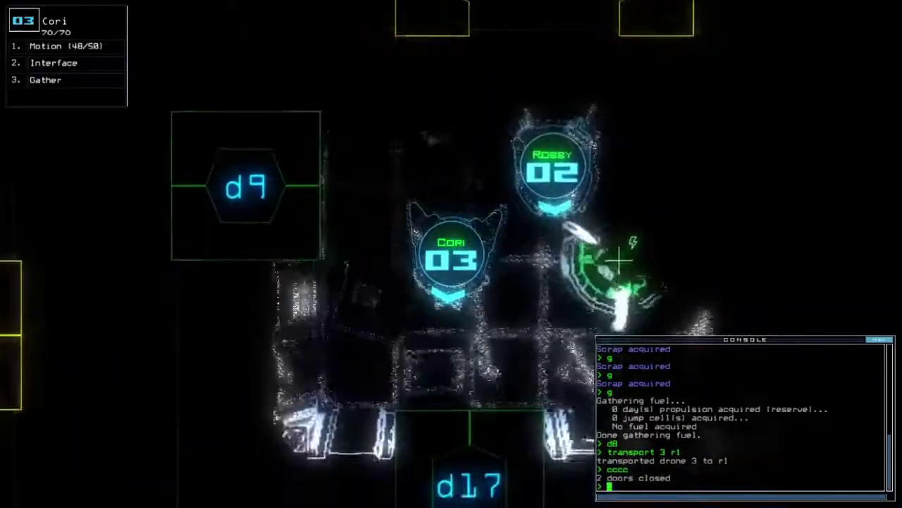
pyautogui.press('space')
pyautogui.press('space')
pyautogui.write('end')
pyautogui.press('Return')
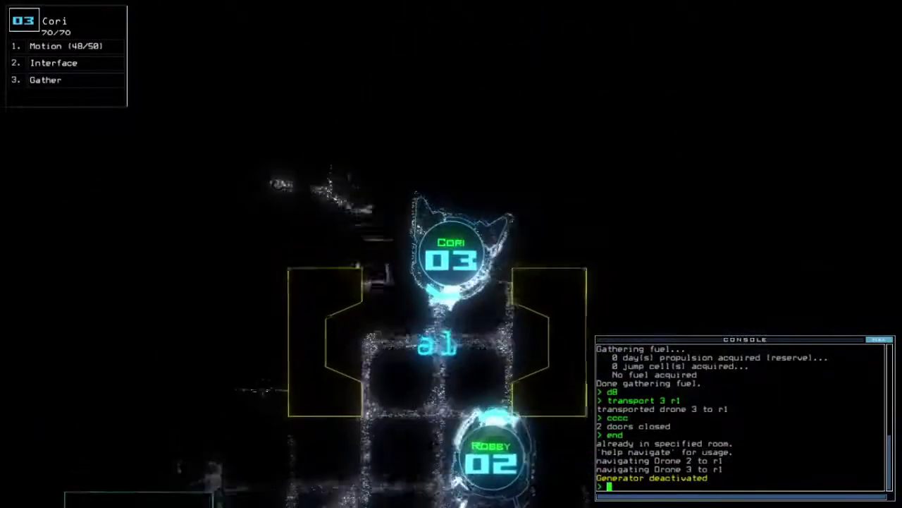
pyautogui.press('space')
# Step: Reactivate Robby's generator near airlock a1 and check the newly powered areas
pyautogui.press('space')
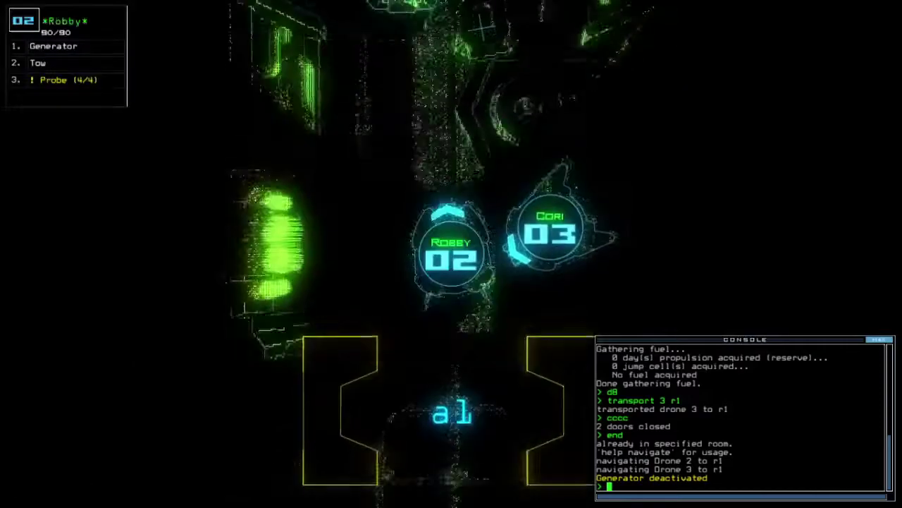
pyautogui.press('space')
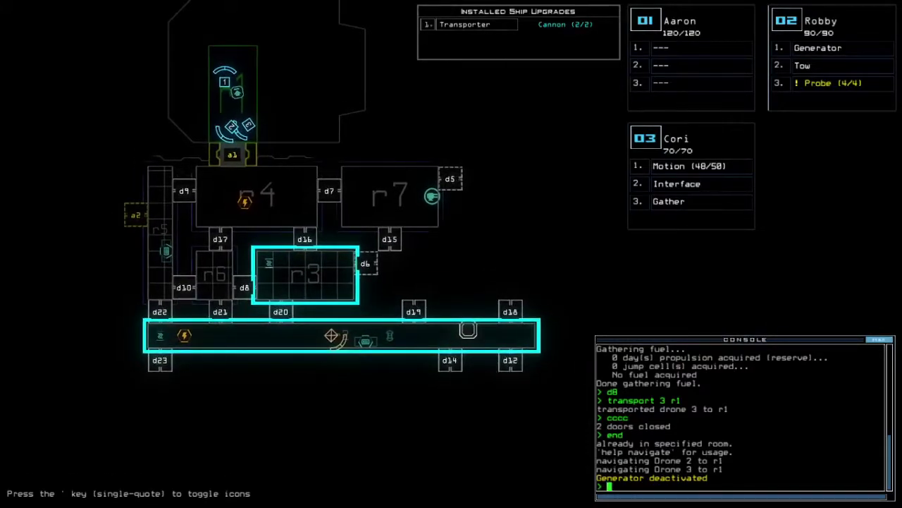
pyautogui.press('space')
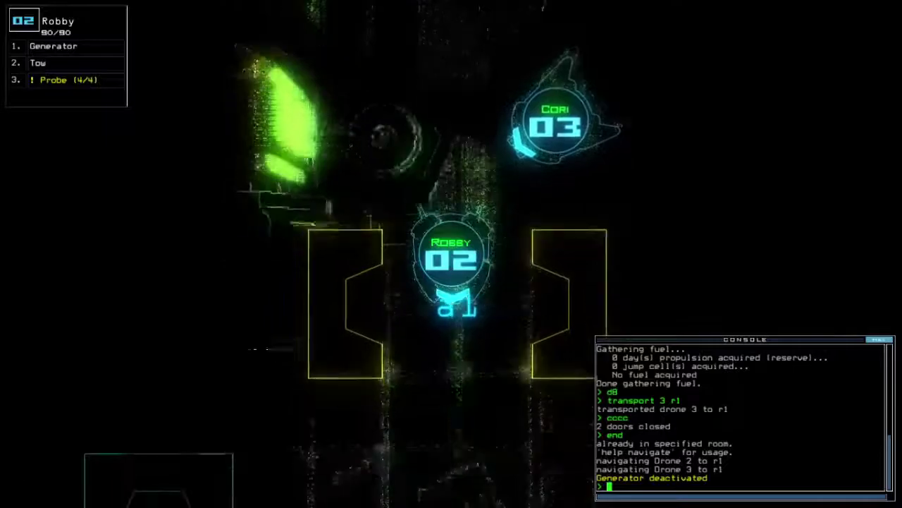
pyautogui.write('g')
pyautogui.press('Return')
pyautogui.press('space')
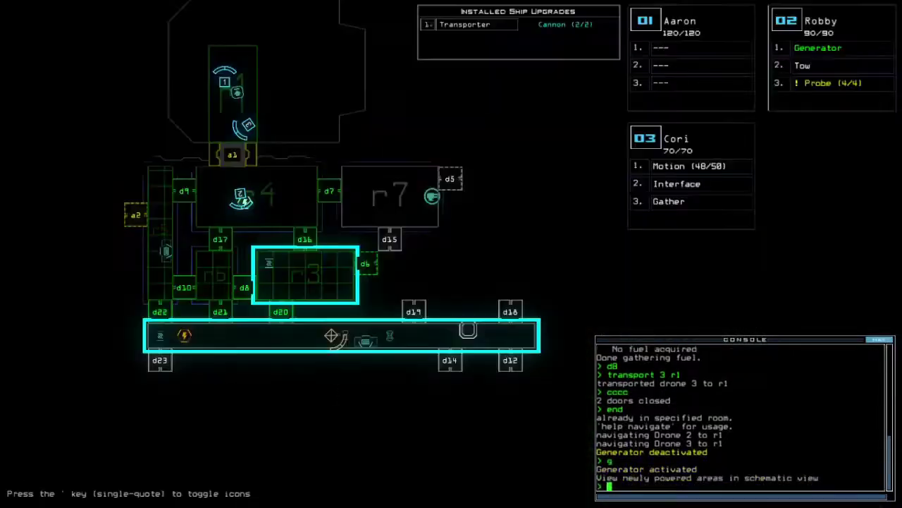
pyautogui.press('space')
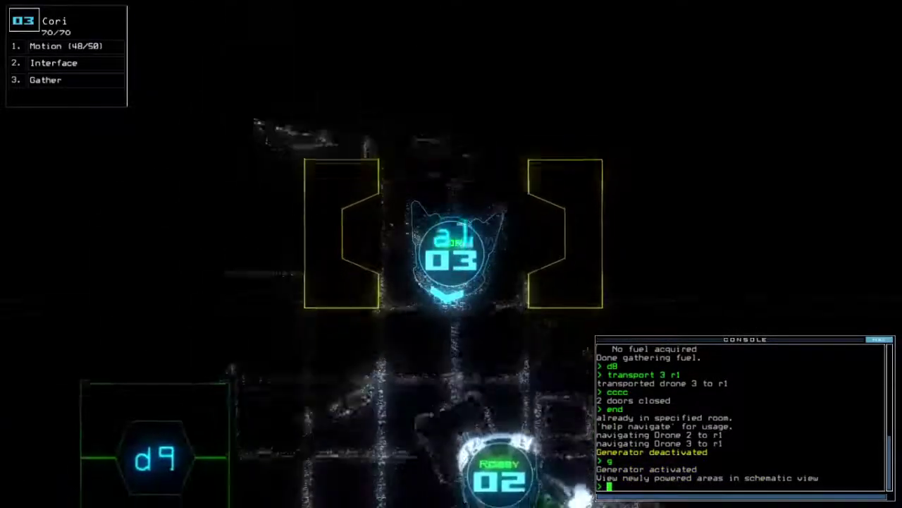
pyautogui.write('d9')
# Step: Guide Cori through doors d9, d10 and d16, closing doors behind in three batches
pyautogui.press('Return')
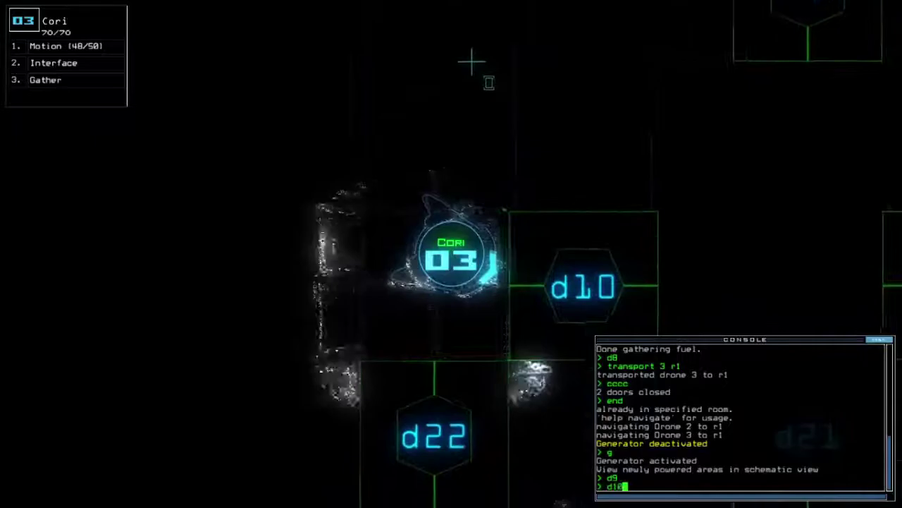
pyautogui.press('Return')
pyautogui.write('cccc')
pyautogui.press('Return')
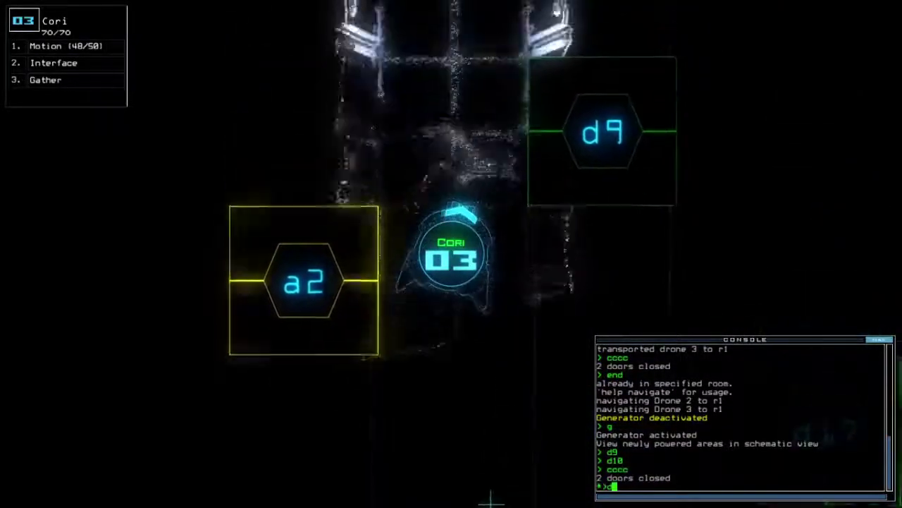
pyautogui.write('9')
pyautogui.press('Return')
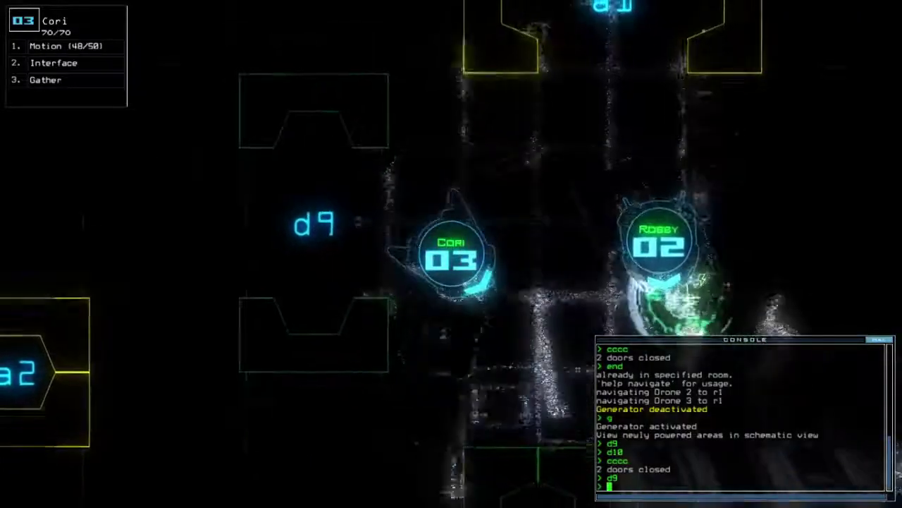
pyautogui.write('cccc')
pyautogui.press('Return')
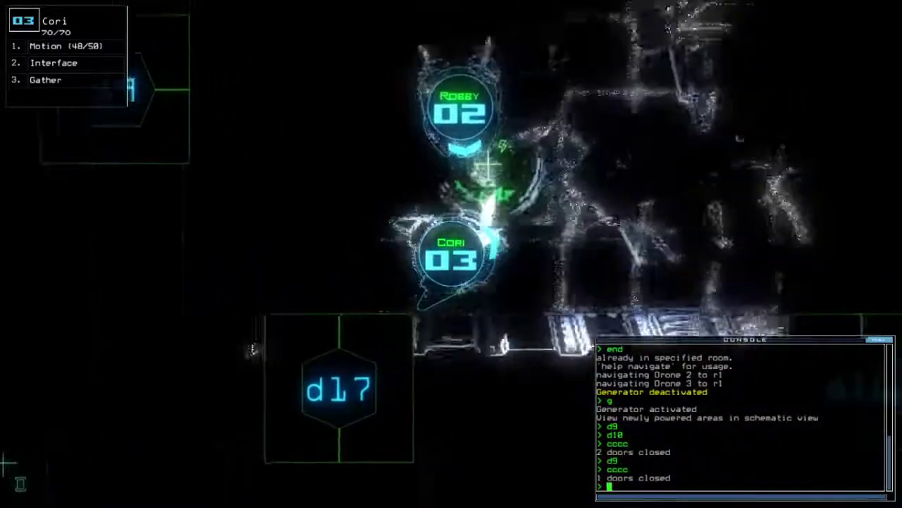
pyautogui.write('d16')
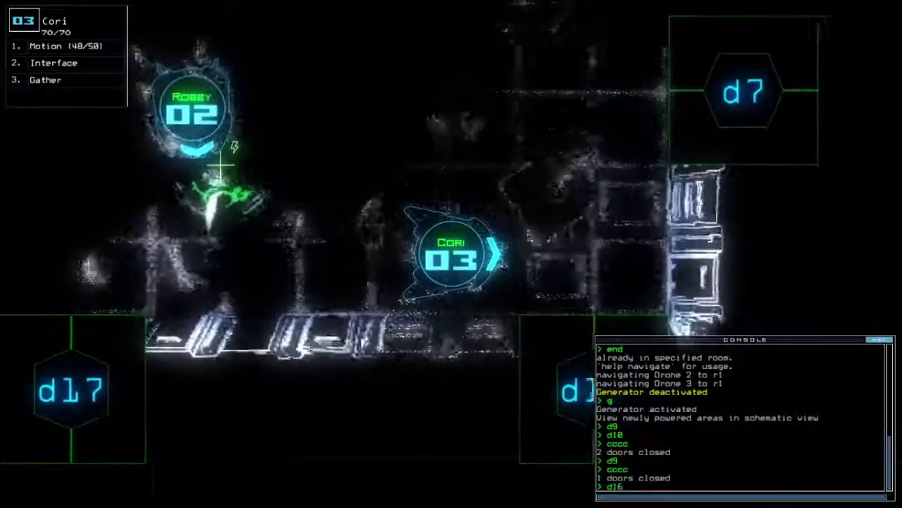
pyautogui.press('Return')
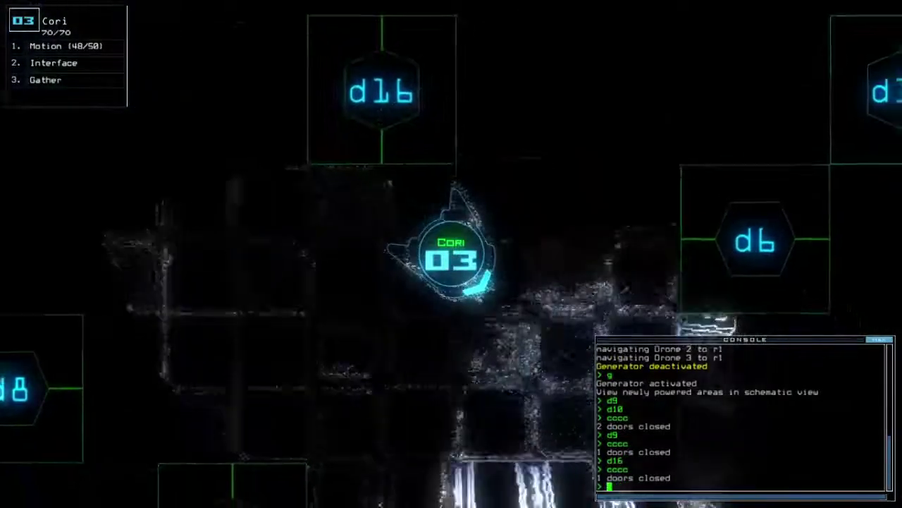
pyautogui.write('6;d')
# Step: Run a motion scan, then have Cori pass door d6, gather scrap, and toggle d6 back
pyautogui.press('Return')
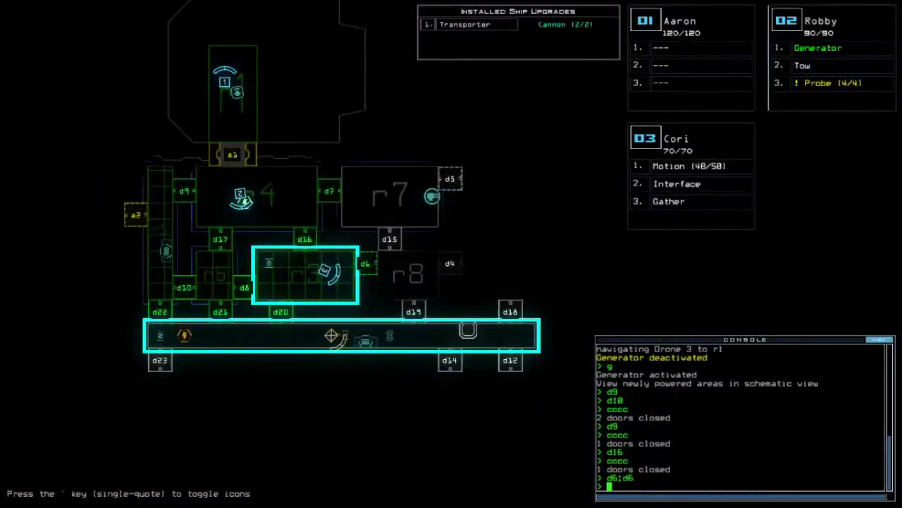
pyautogui.press('space')
pyautogui.write('motion')
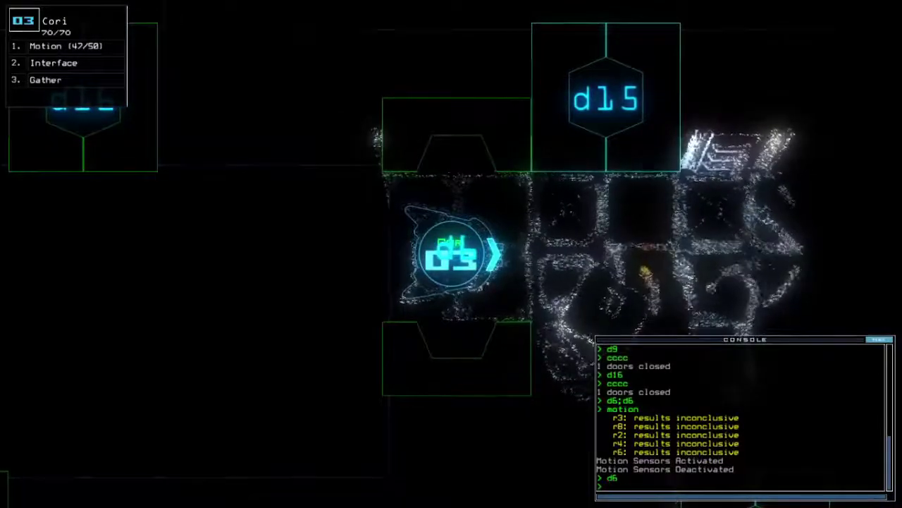
pyautogui.write('g')
pyautogui.press('Return')
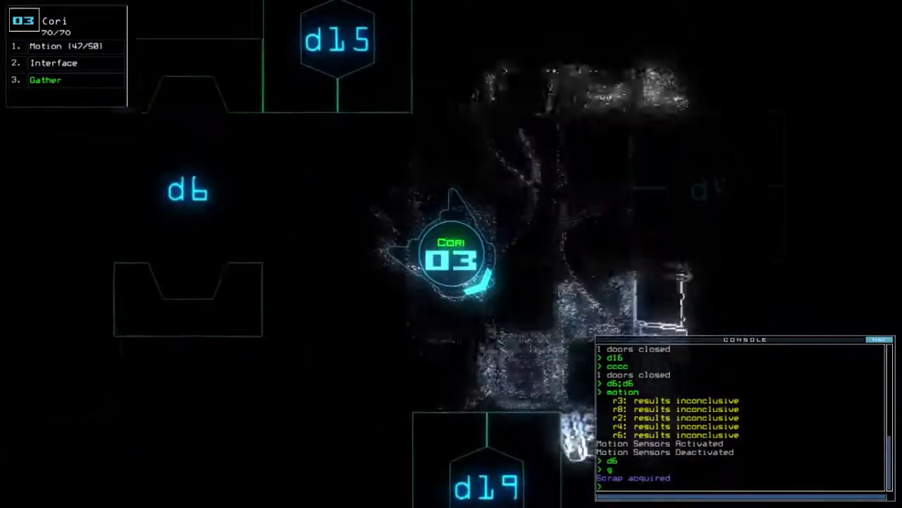
pyautogui.write('d6')
pyautogui.press('Return')
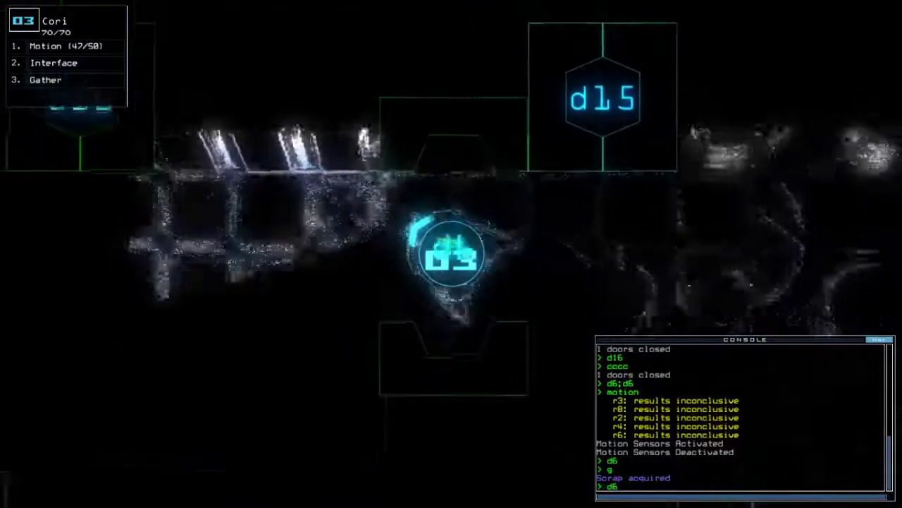
pyautogui.press('Return')
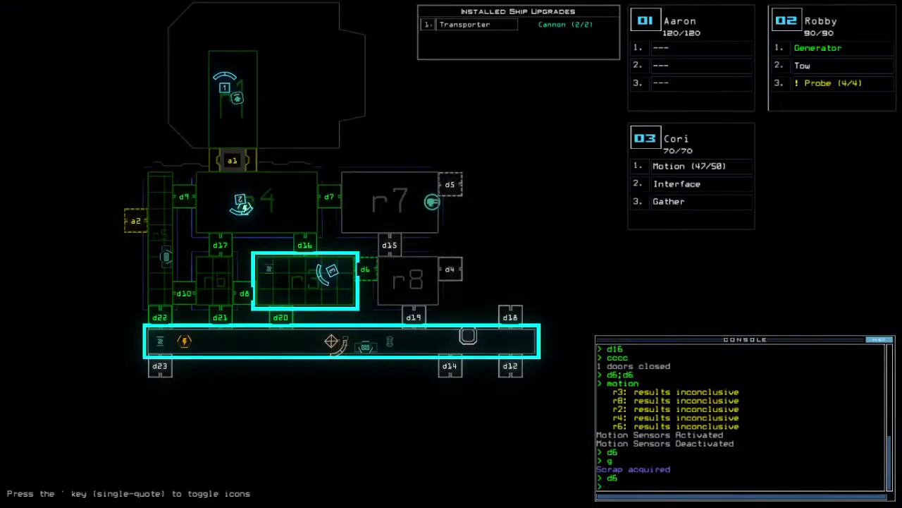
pyautogui.write('d16')
# Step: Open door d16 and transport drone 3 to room r2
pyautogui.press('Return')
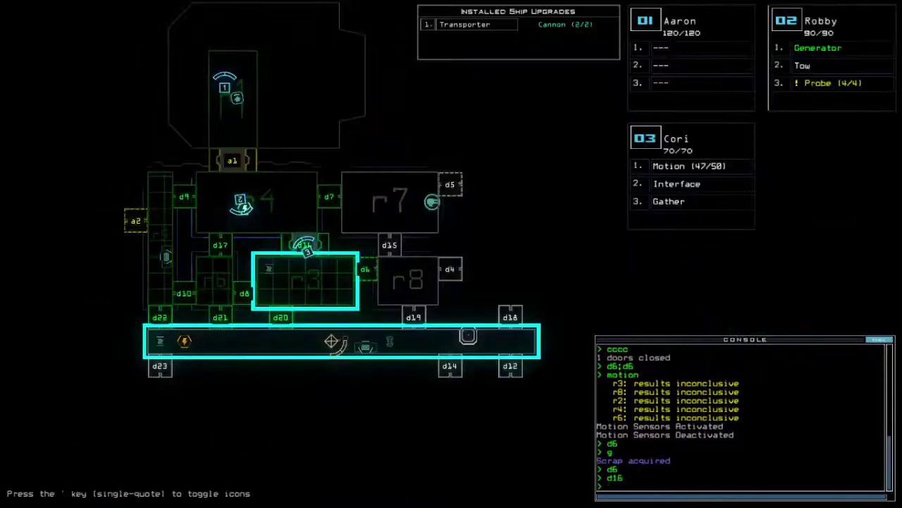
pyautogui.press('Return')
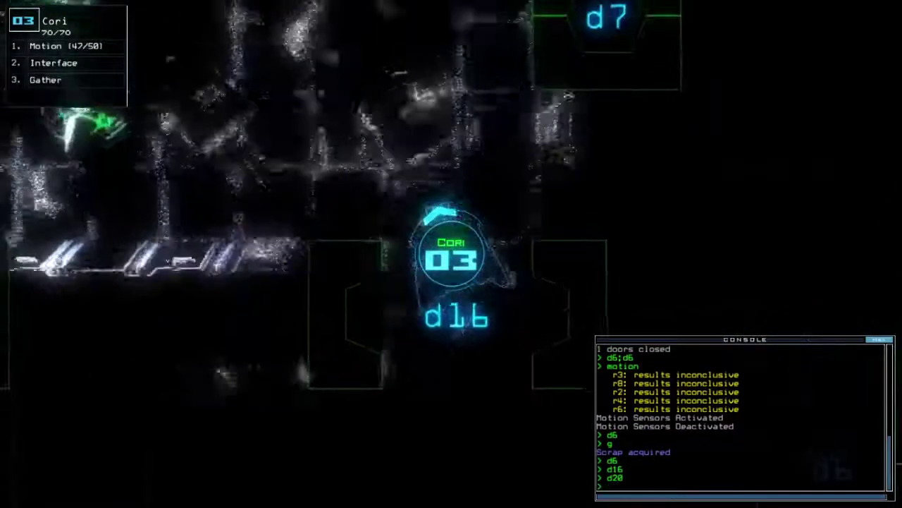
pyautogui.write('transport r2')
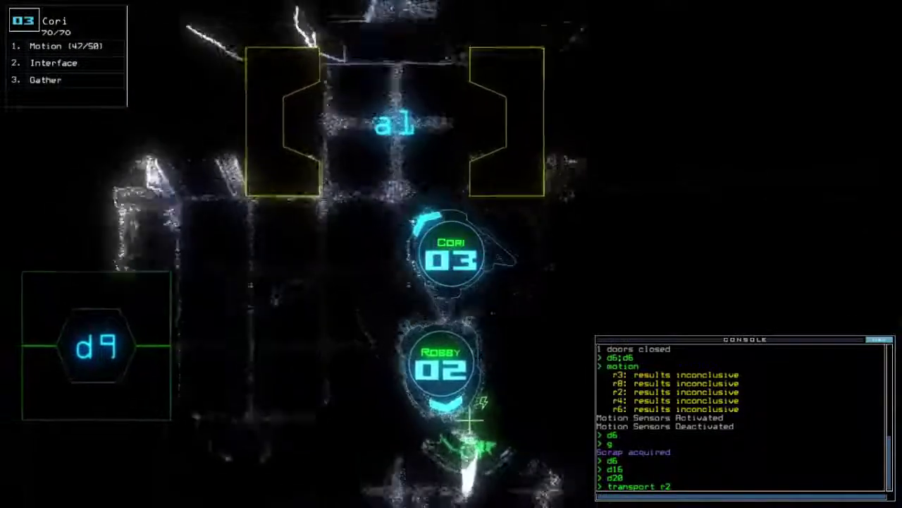
pyautogui.press('Return')
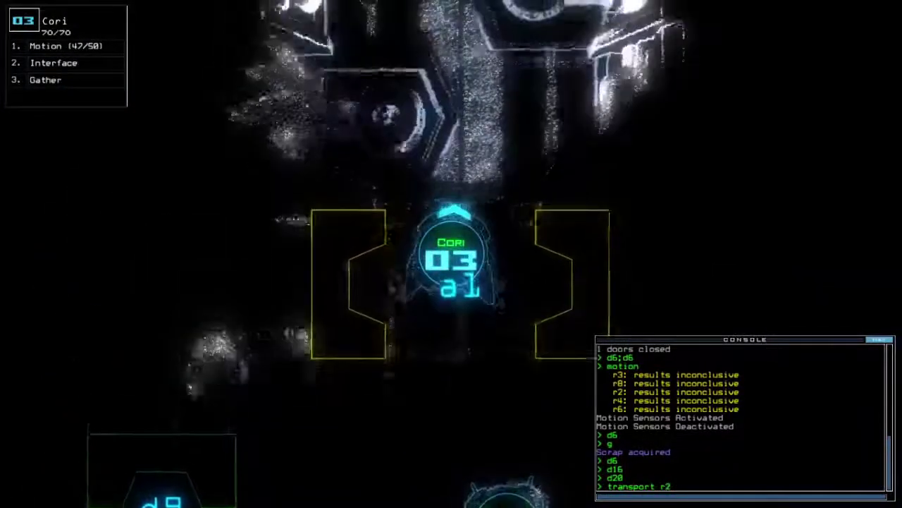
# Step: Unplug drone 2's generator and drive it down past d16 and d20 into the corridor
pyautogui.press('2')
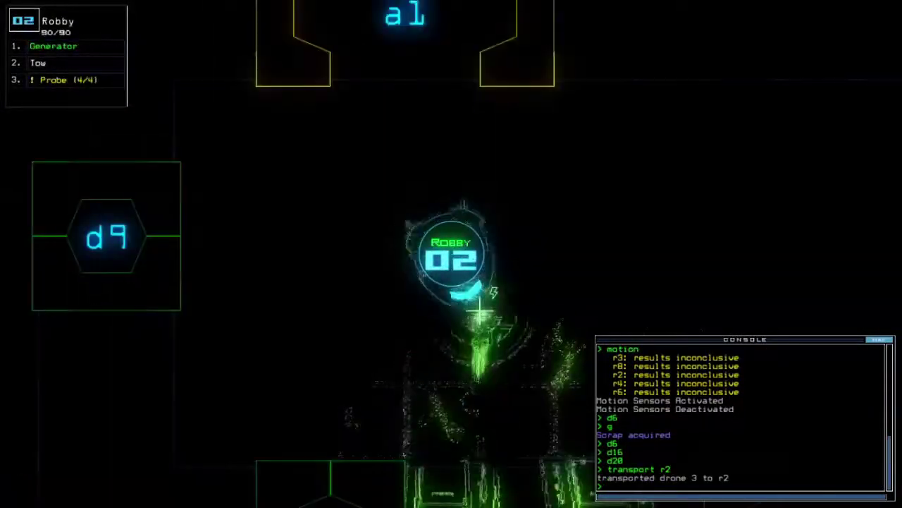
pyautogui.press('1')
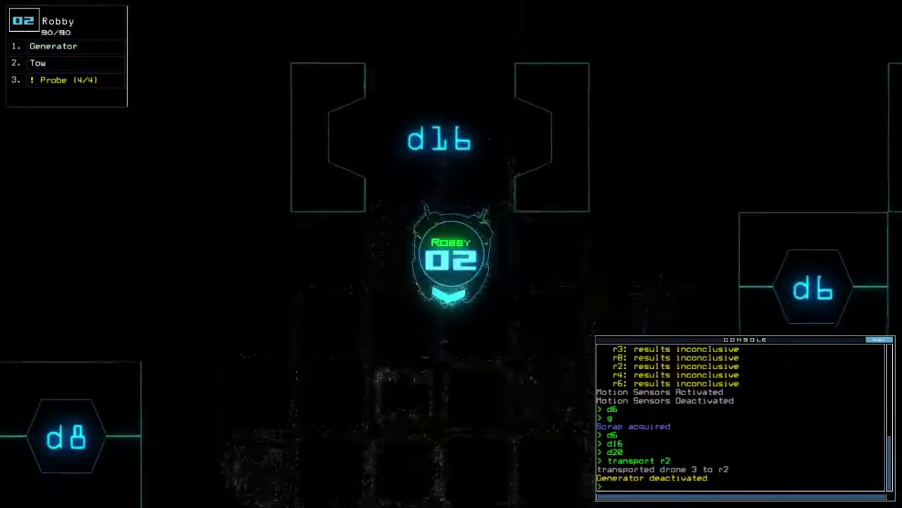
pyautogui.press('Down')
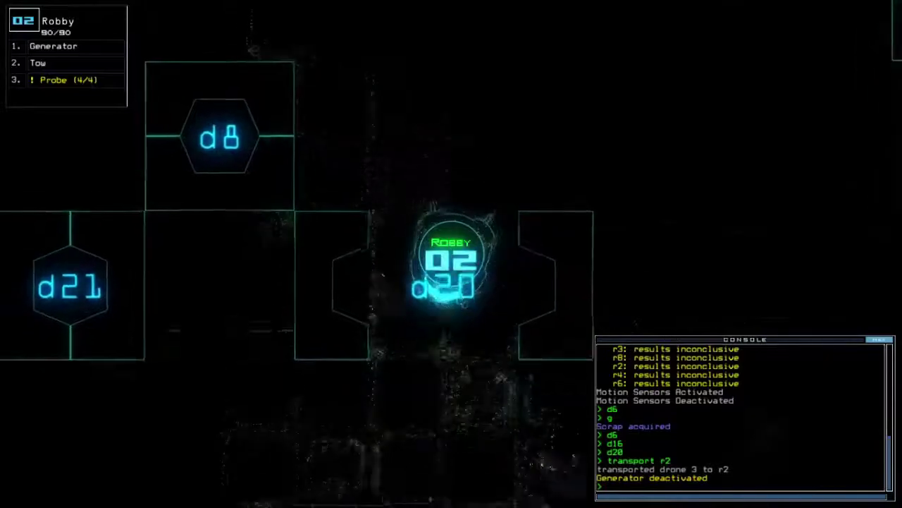
pyautogui.press('Down')
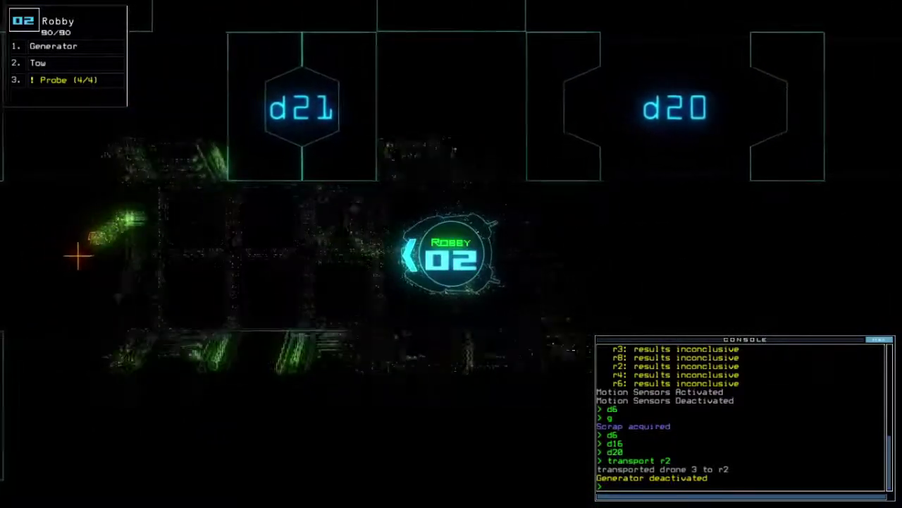
pyautogui.press('Left')
pyautogui.write('generator')
# Step: Re-power Robby's generator, then drive Cori to the interface and scan for items
pyautogui.press('Return')
pyautogui.press('space')
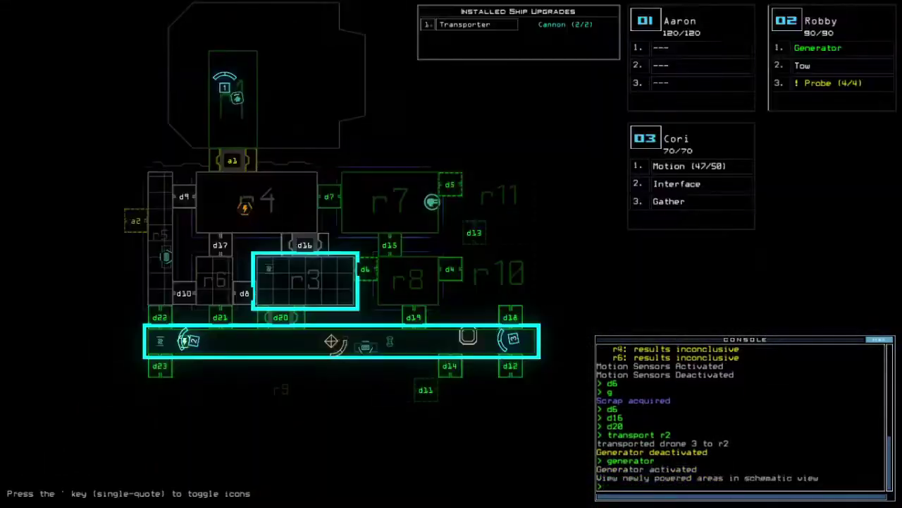
pyautogui.press('3')
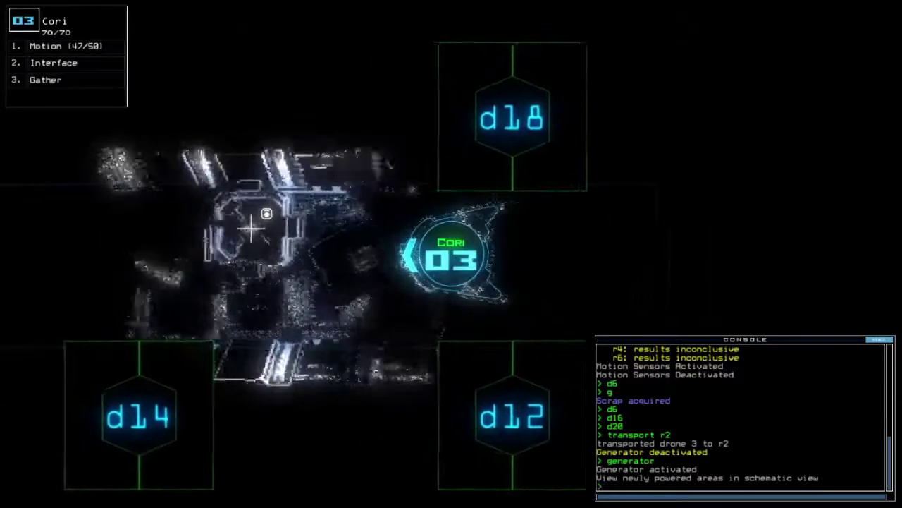
pyautogui.press('Left')
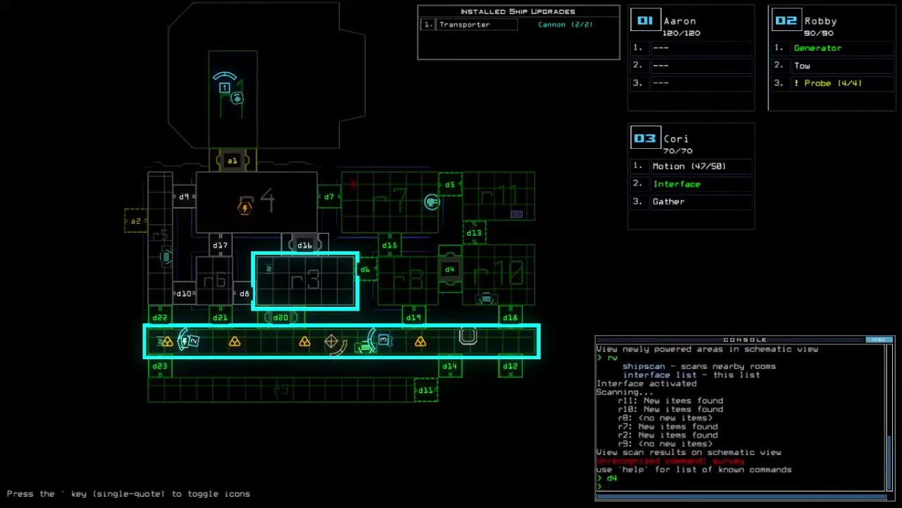
# Step: Open door d4 and gather more scrap with Cori
pyautogui.press('space')
pyautogui.write('g')
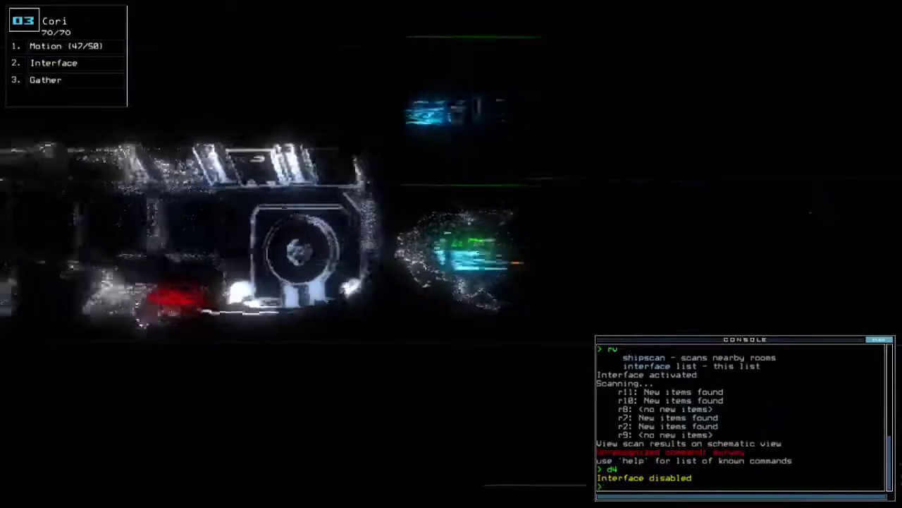
pyautogui.press('Return')
pyautogui.press('space')
# Step: Run a motion scan, open doors d4, d15 and d18, and rescan, finding no new items
pyautogui.press('space')
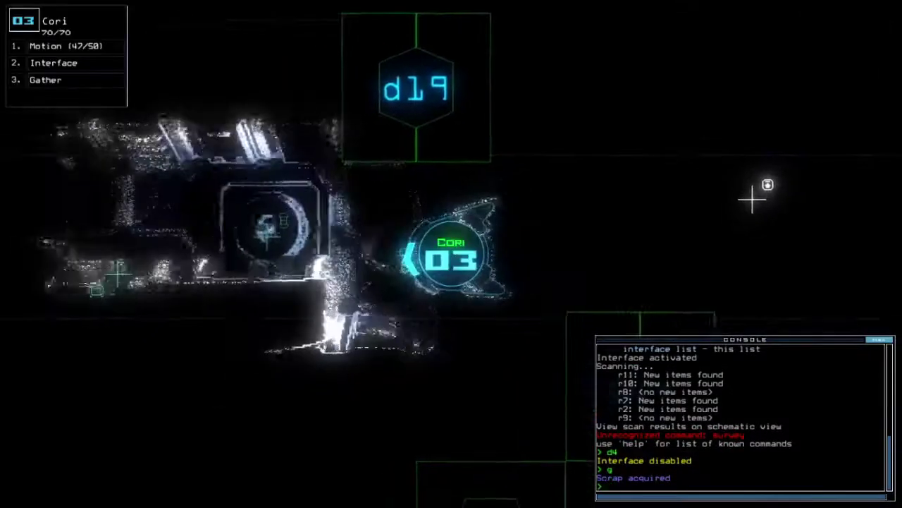
pyautogui.press('space')
pyautogui.write('motion')
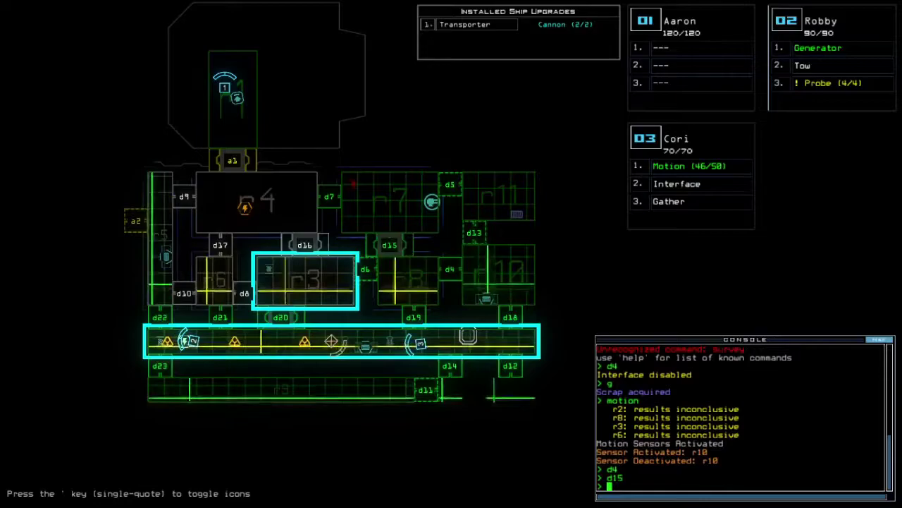
pyautogui.press('space')
pyautogui.press('space')
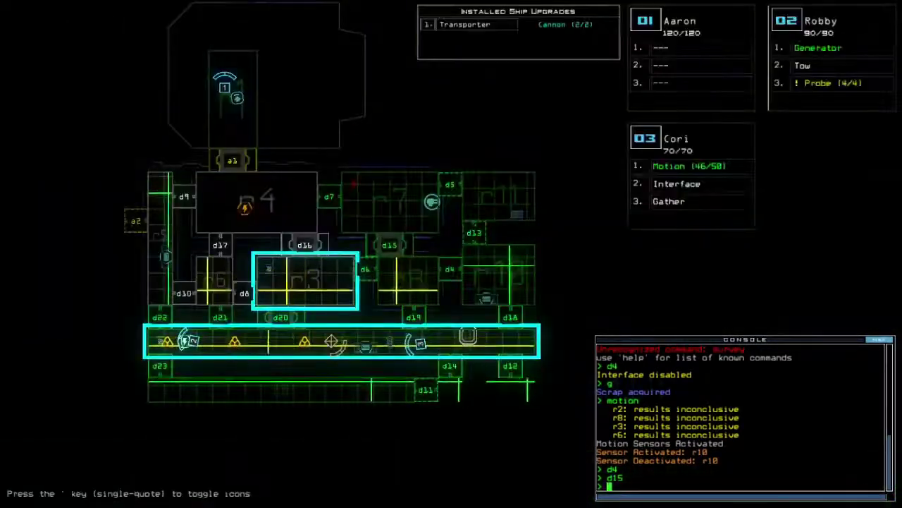
pyautogui.press('space')
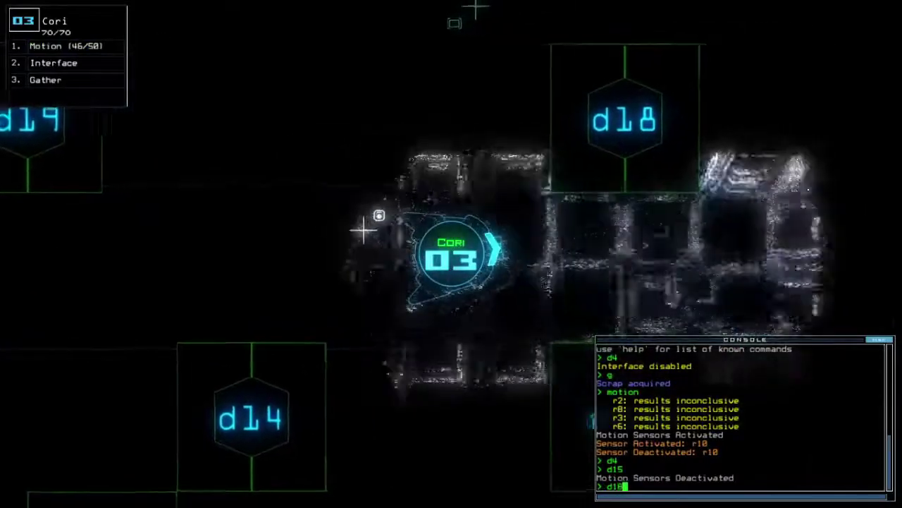
pyautogui.write('d18')
pyautogui.press('Return')
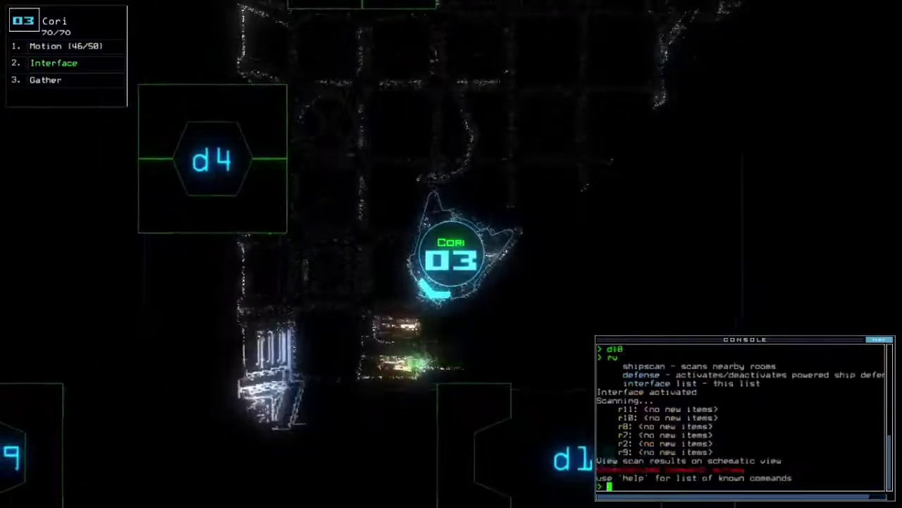
pyautogui.press('space')
pyautogui.write('d15')
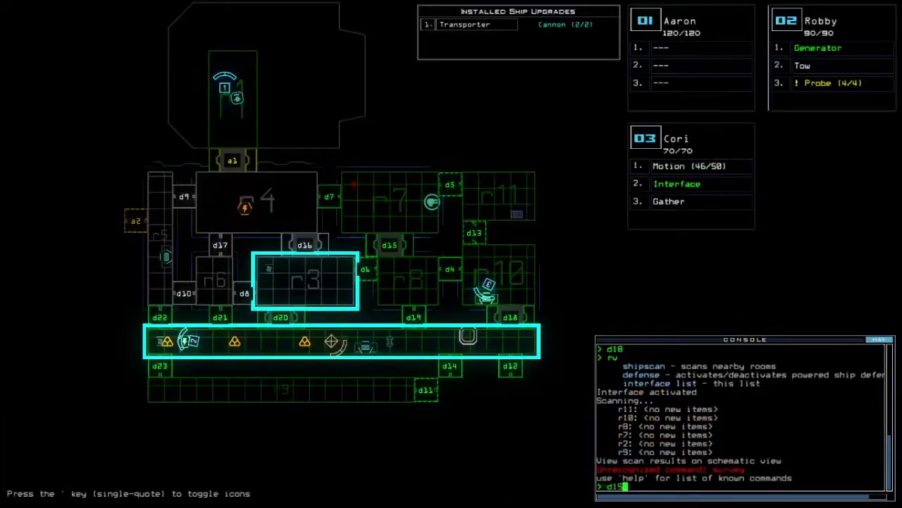
# Step: Open d15 and toggle ship defenses on then off to kill the enemy in r7
pyautogui.press('Return')
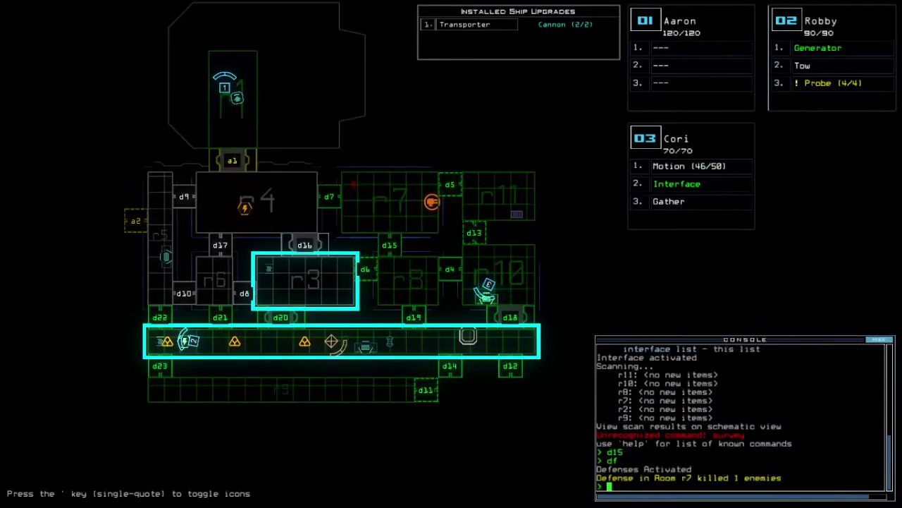
pyautogui.write('df')
pyautogui.press('Return')
pyautogui.press('space')
pyautogui.write('d4')
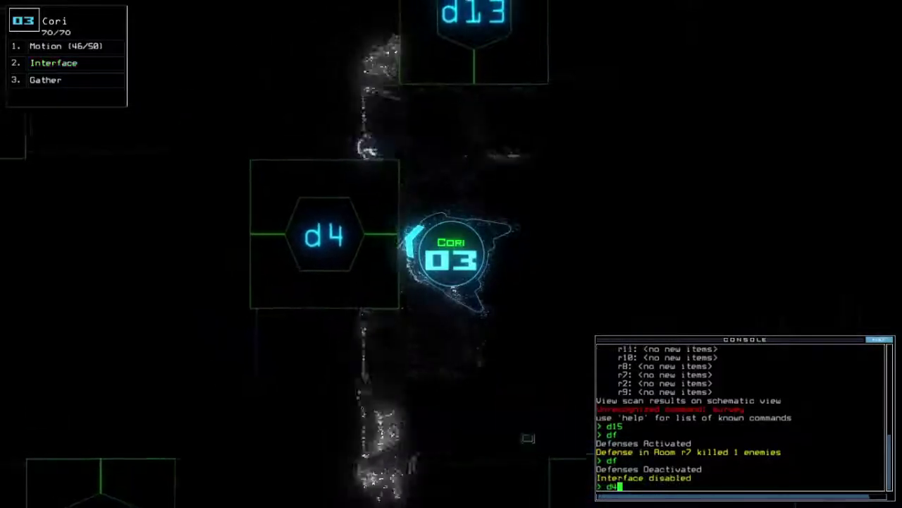
# Step: Toggle doors d4 and d15 (d14 unresponsive) and unplug drone 2's generator
pyautogui.press('Return')
pyautogui.write('d14')
pyautogui.press('Return')
pyautogui.write('d1')
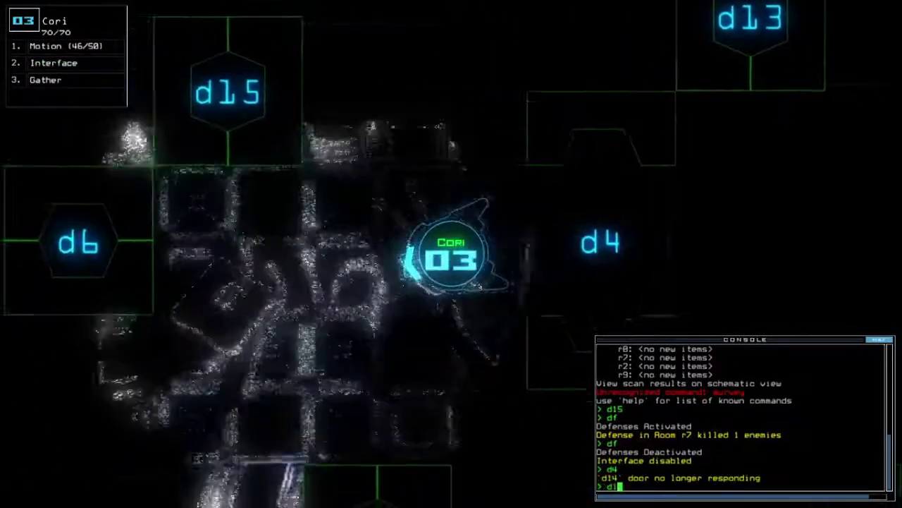
pyautogui.write('5')
pyautogui.press('Return')
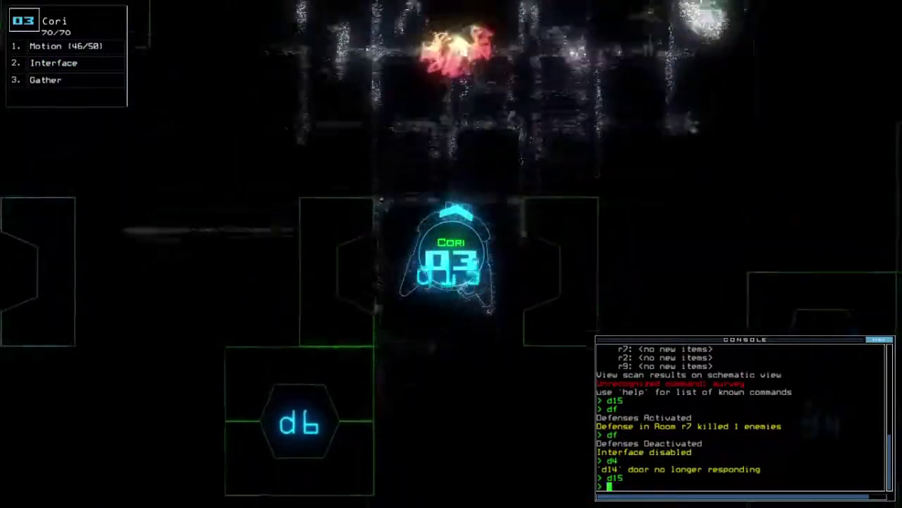
pyautogui.press('space')
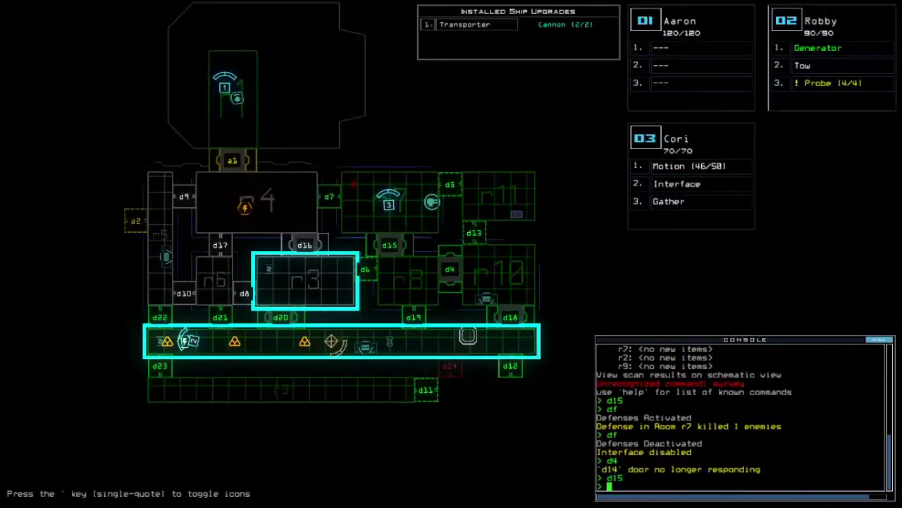
pyautogui.press('space')
pyautogui.press('Right')
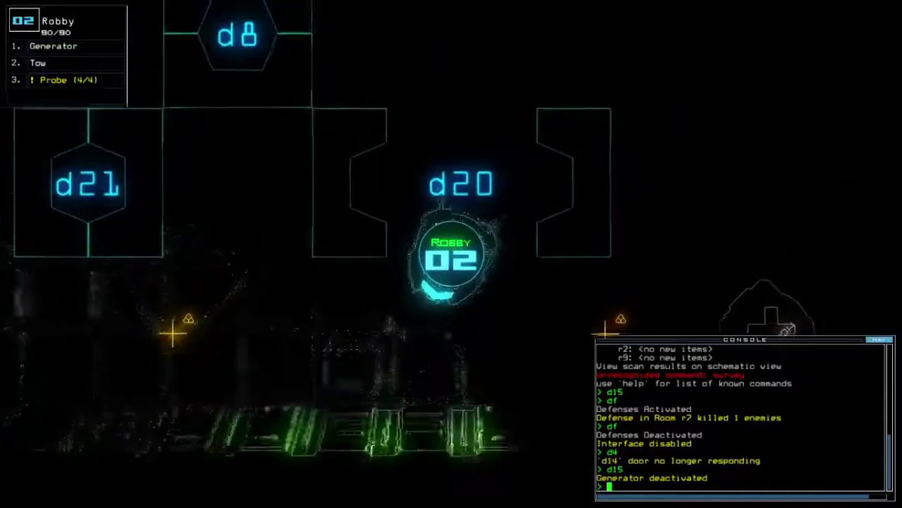
# Step: Drive drone 3 through door d15 into the next room
pyautogui.press('space')
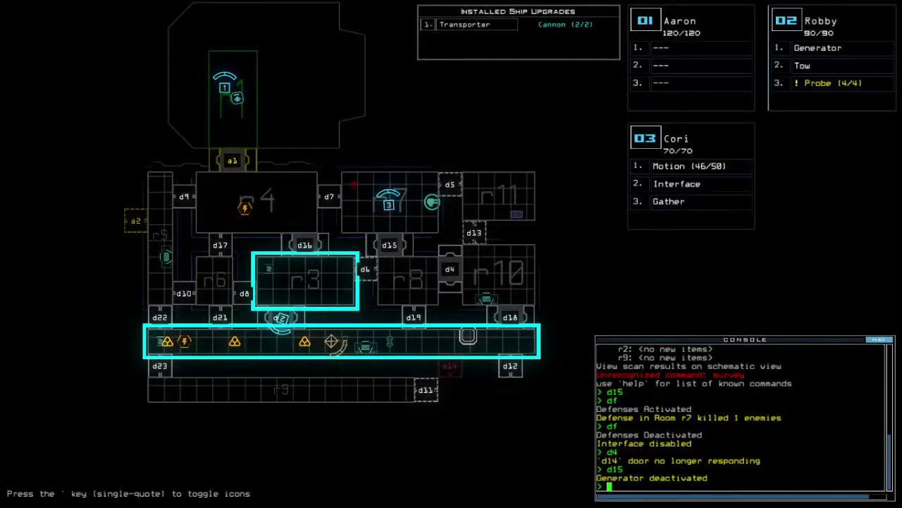
pyautogui.press('3')
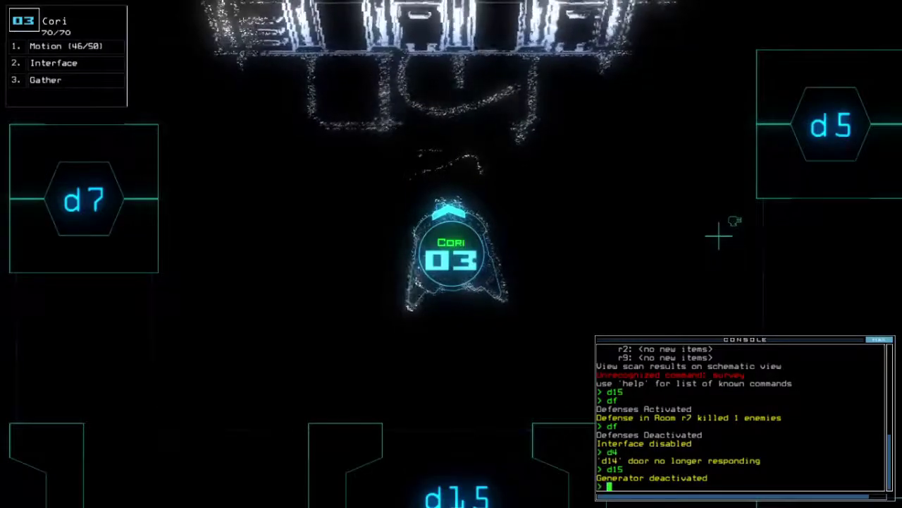
pyautogui.press('Up')
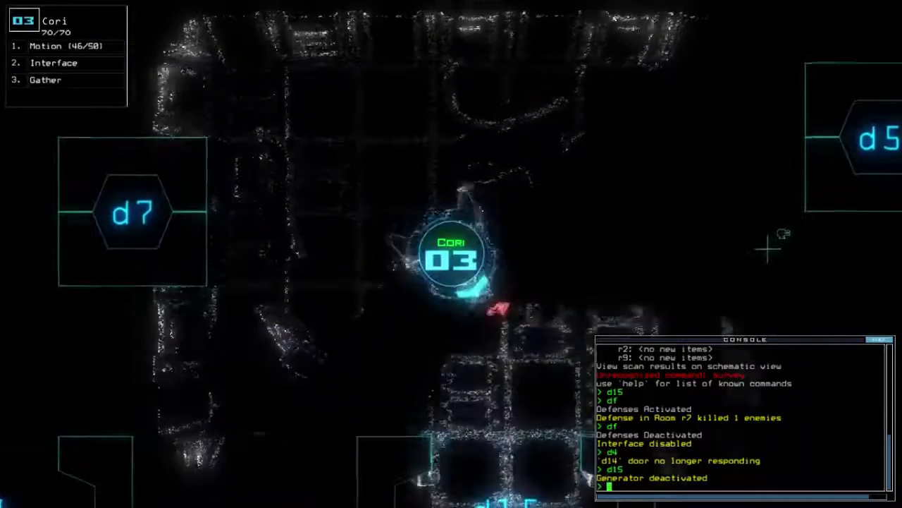
pyautogui.press('Right')
pyautogui.press('Down')
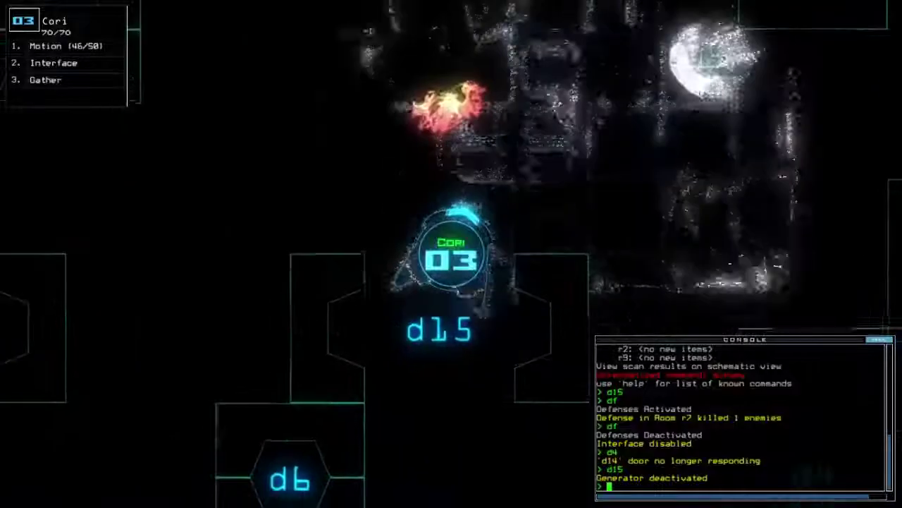
# Step: Re-power drone 2's generator at the d22 corner and open doors d21 and d19
pyautogui.press('2')
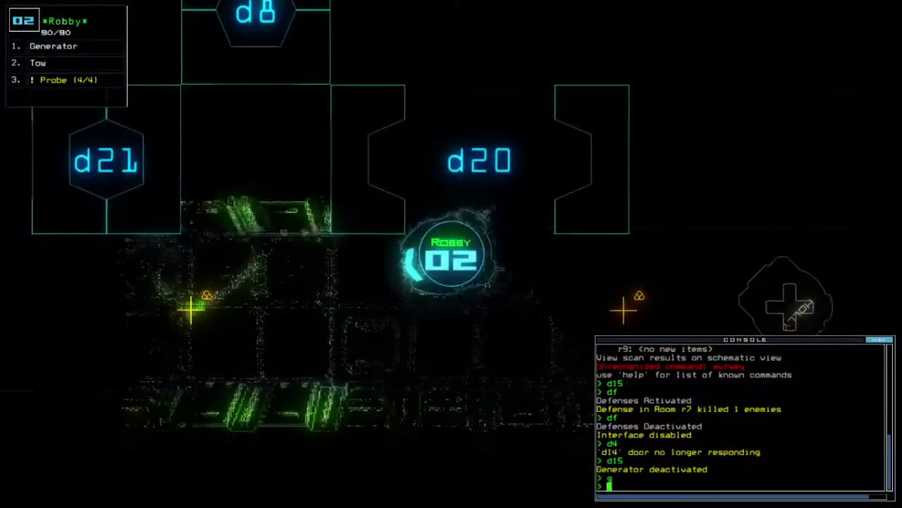
pyautogui.press('space')
pyautogui.press('3')
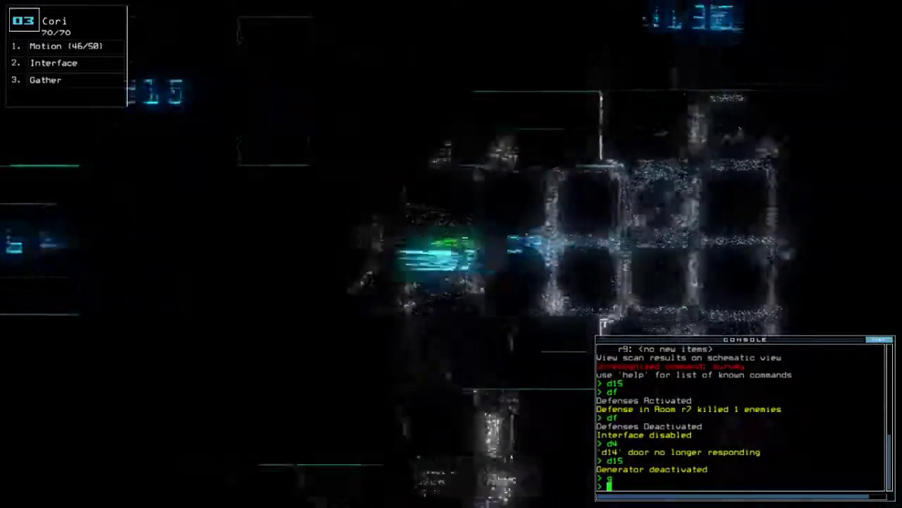
pyautogui.press('Return')
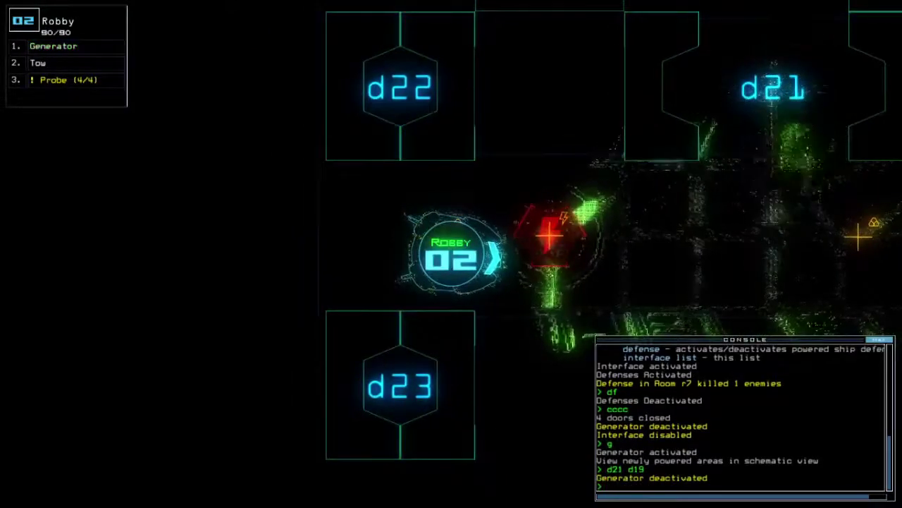
pyautogui.write('g')
pyautogui.press('Return')
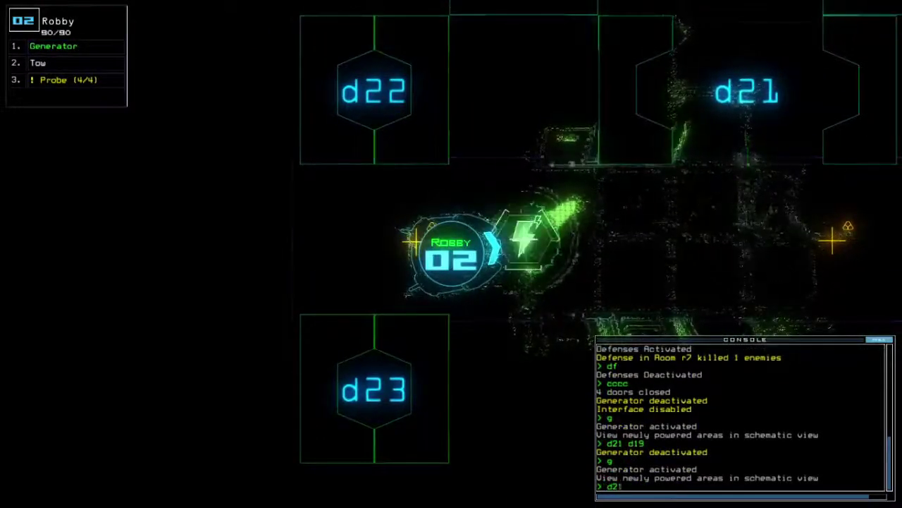
pyautogui.write('1')
pyautogui.press('Return')
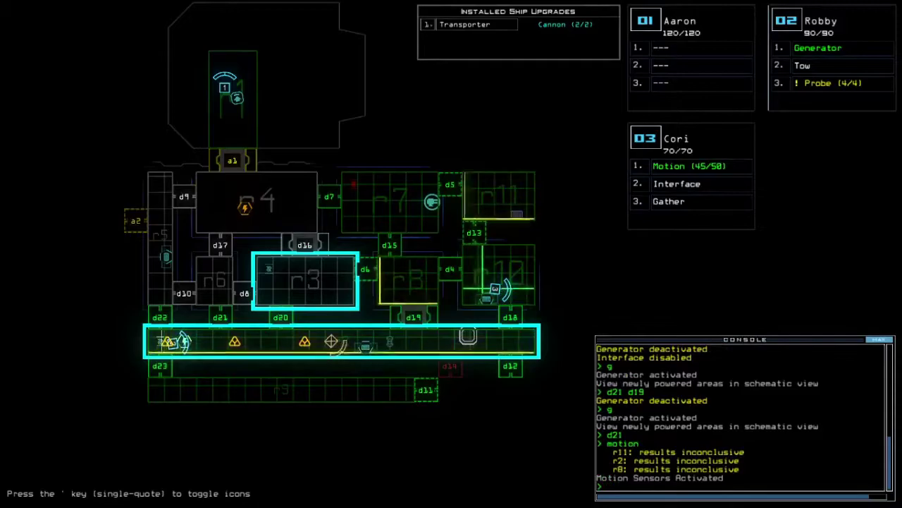
# Step: Drive Cori into r10, stop the motion sensors, and send it through door d4
pyautogui.press('space')
pyautogui.press('Up')
pyautogui.press('Up')
pyautogui.press('space')
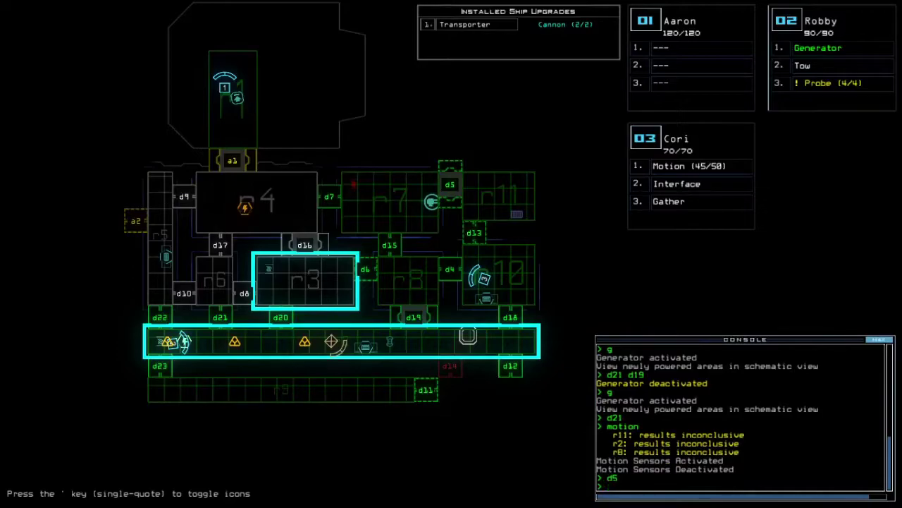
pyautogui.press('space')
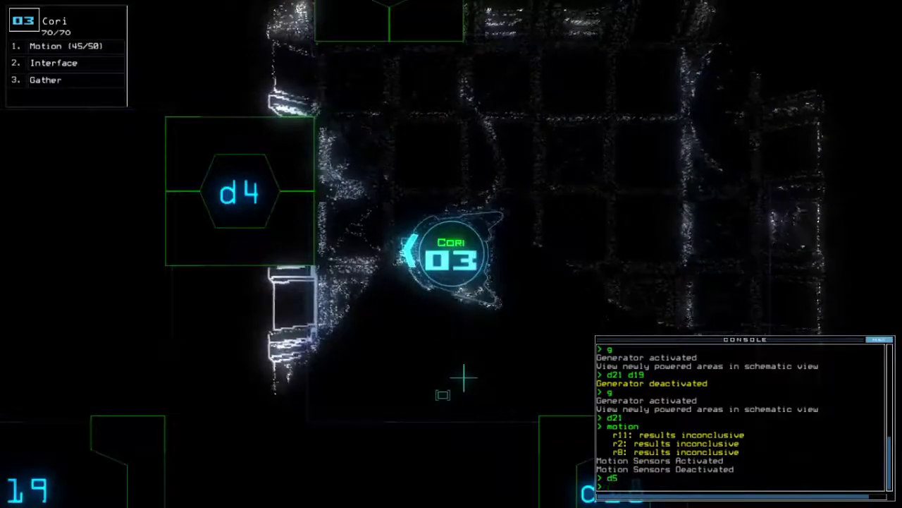
pyautogui.write('d4')
pyautogui.press('Return')
pyautogui.press('Return')
pyautogui.write('co')
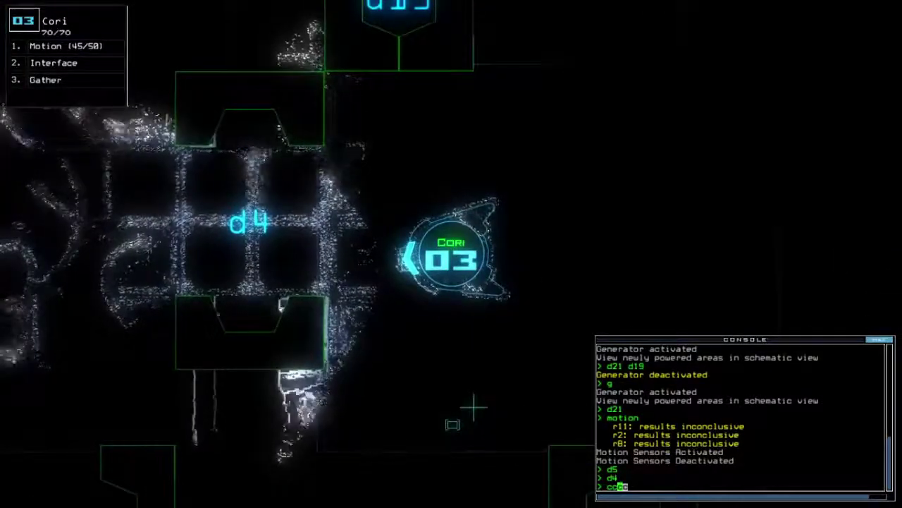
pyautogui.write('cc')
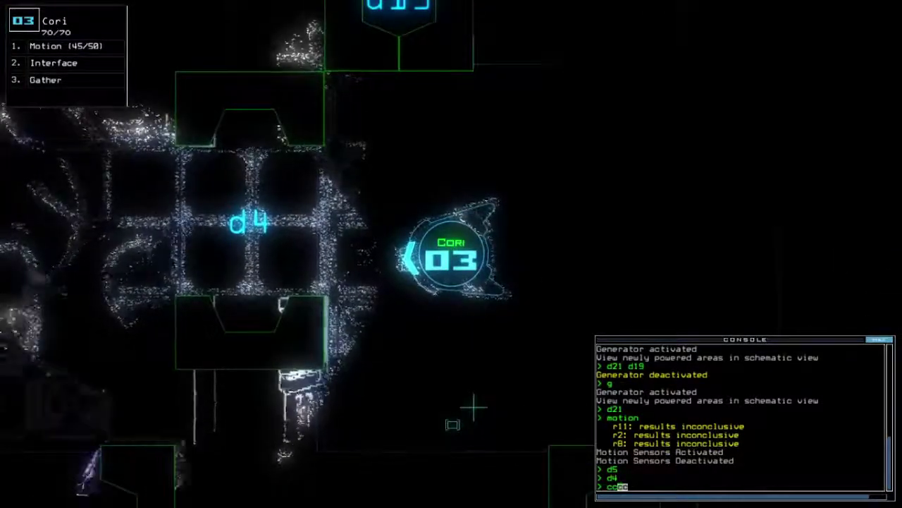
# Step: Close the doors around Cori and switch the ship defenses on, then off
pyautogui.press('Return')
pyautogui.write('dct')
pyautogui.press('Return')
pyautogui.write('df')
pyautogui.press('Return')
# Step: Send Cori onward to doors d15 and d18
pyautogui.press('Tab')
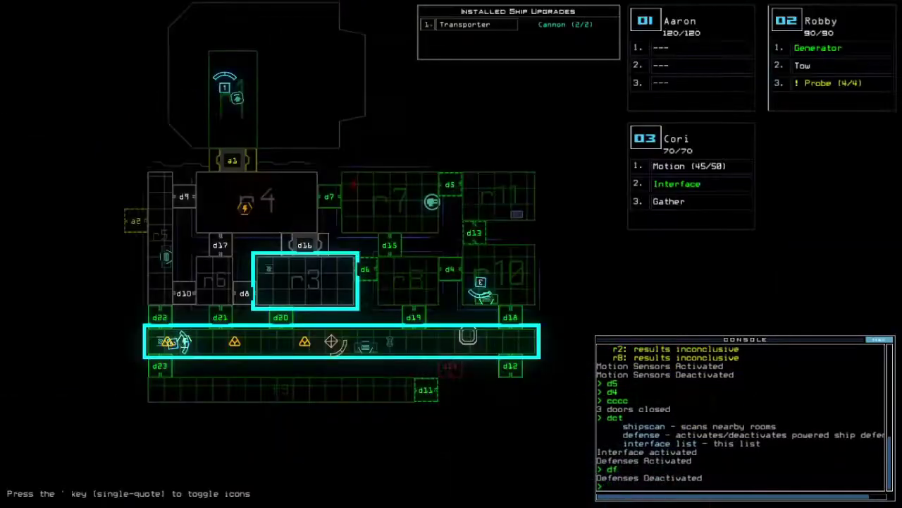
pyautogui.write('15')
pyautogui.press('Return')
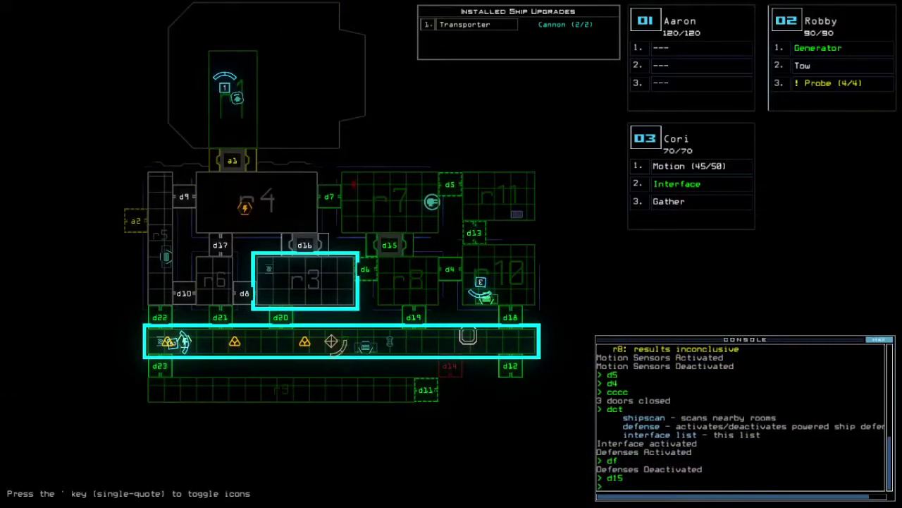
pyautogui.press('Tab')
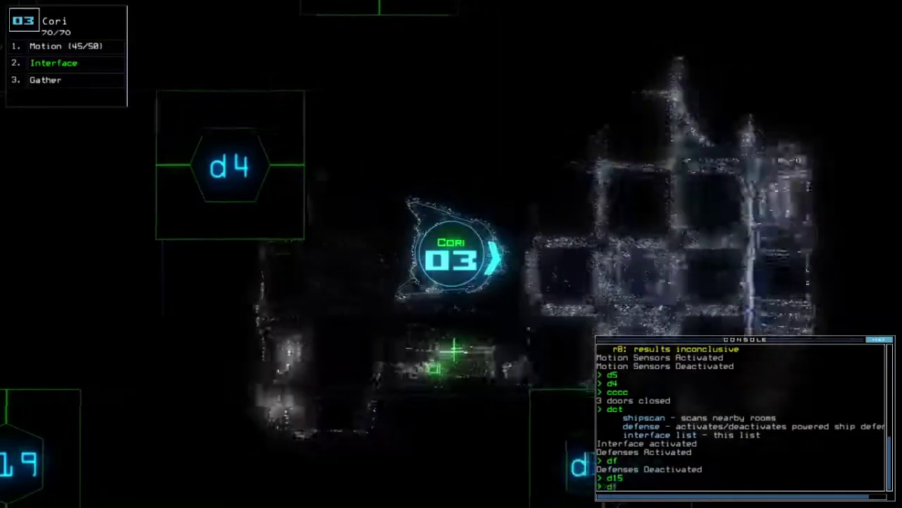
pyautogui.write('d18')
pyautogui.press('Return')
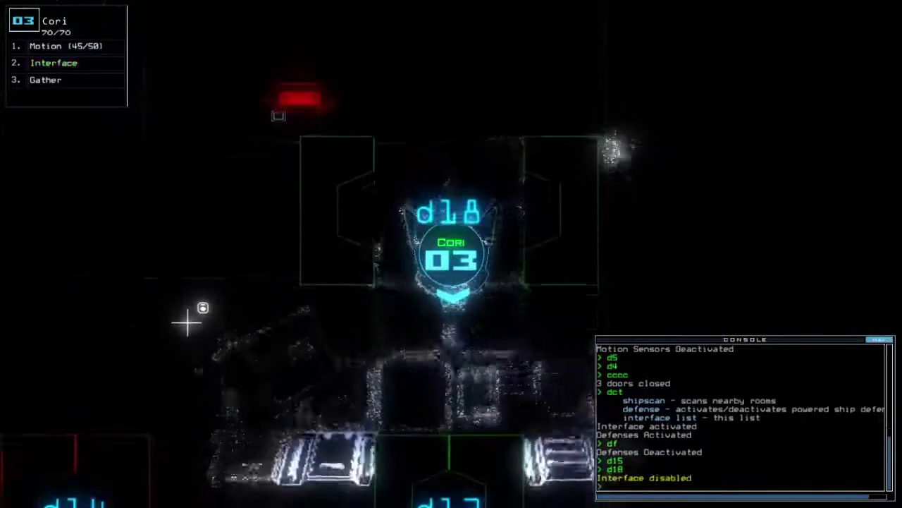
pyautogui.write('d12;d12')
# Step: Route Cori through door d12, then to d15, d4 and back toward d15
pyautogui.press('Return')
pyautogui.press('Tab')
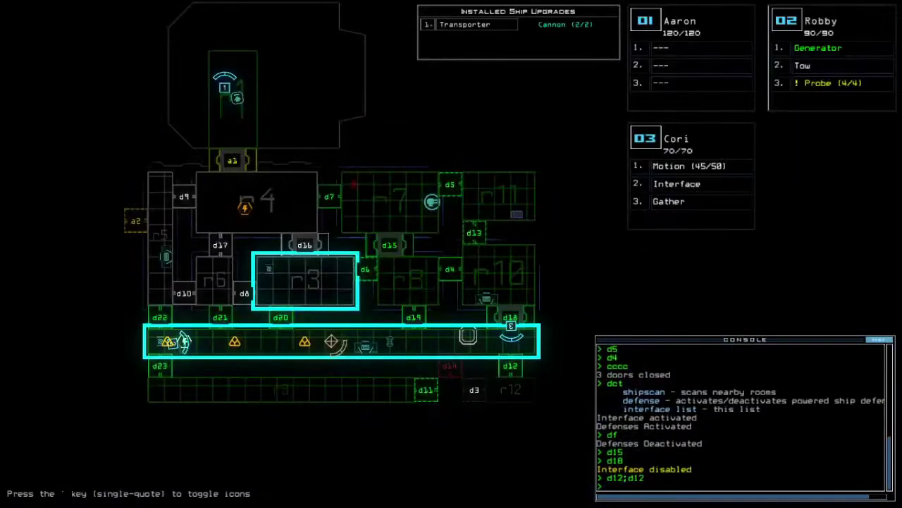
pyautogui.press('Tab')
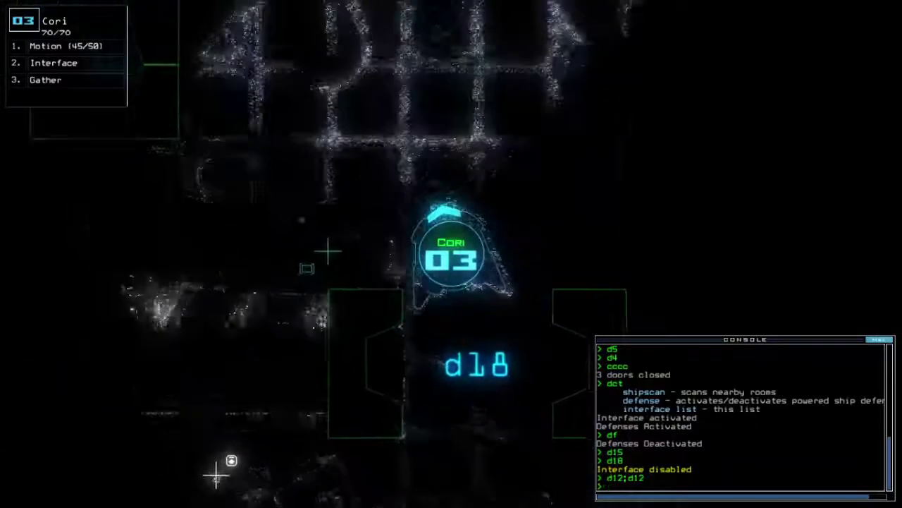
pyautogui.press('Tab')
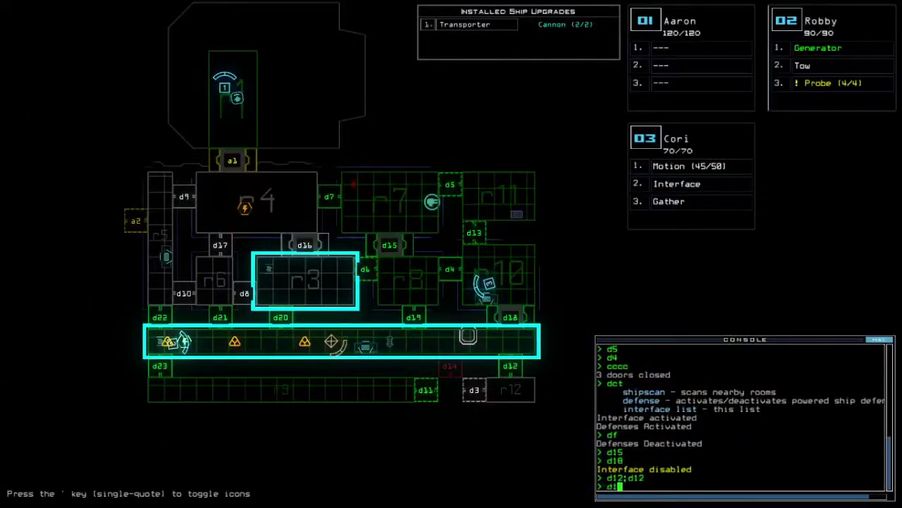
pyautogui.write('5')
pyautogui.press('Return')
pyautogui.press('Tab')
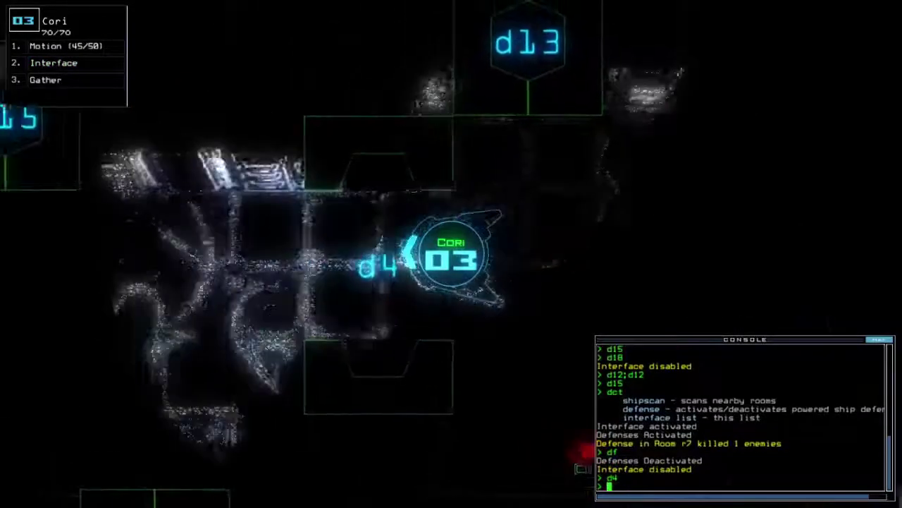
pyautogui.write('d4')
pyautogui.press('Return')
pyautogui.write('d15')
pyautogui.press('Return')
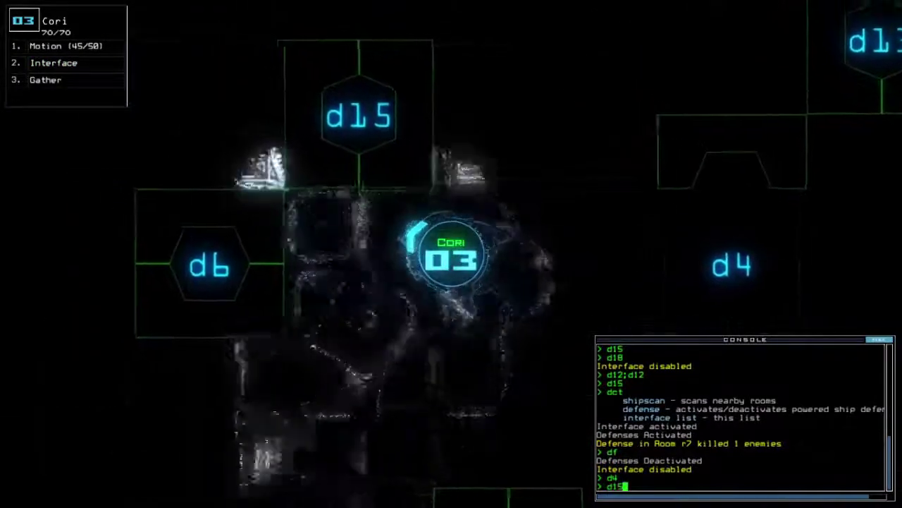
pyautogui.write('g')
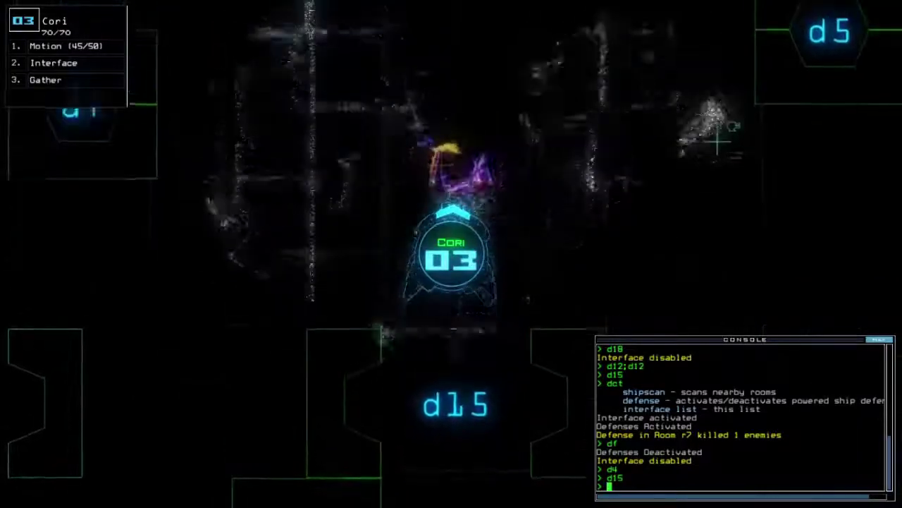
# Step: Gather this room's scrap, move Cori to door d7 and close nearby doors
pyautogui.press('Return')
pyautogui.write('d7')
pyautogui.press('Return')
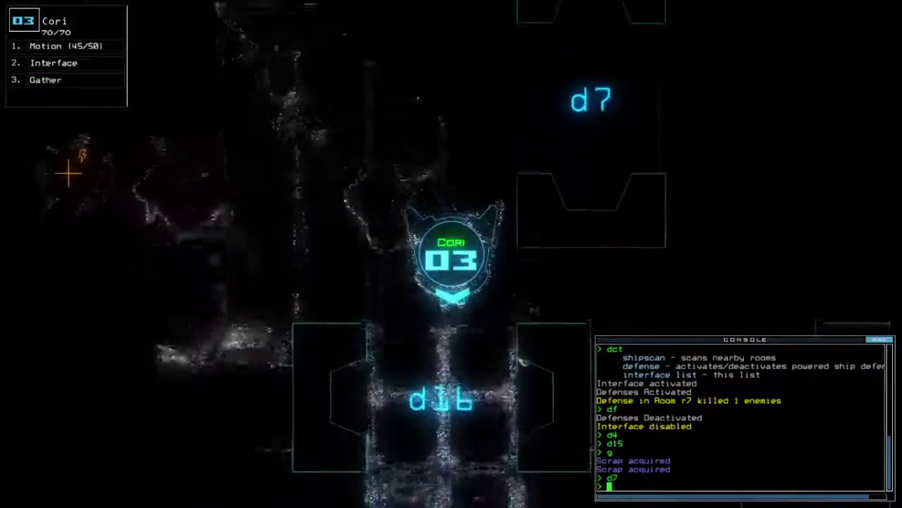
pyautogui.write('close')
pyautogui.press('Return')
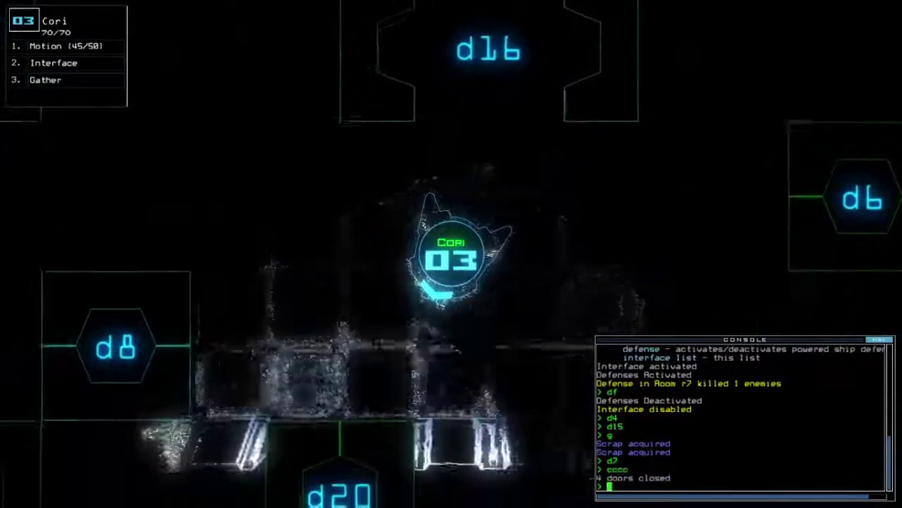
pyautogui.write('d20')
# Step: Take Cori to door d20, scan for motion, and collect the remaining scrap
pyautogui.press('Return')
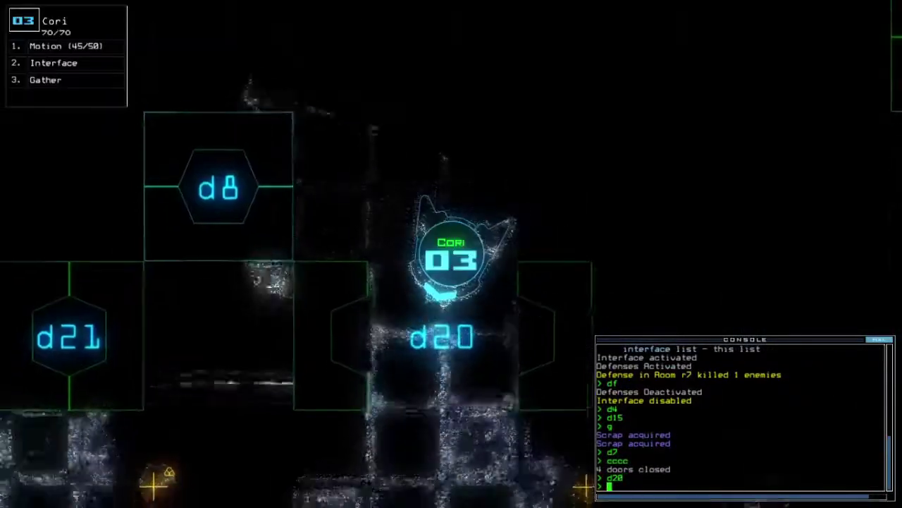
pyautogui.write('g')
pyautogui.press('Return')
pyautogui.write('m')
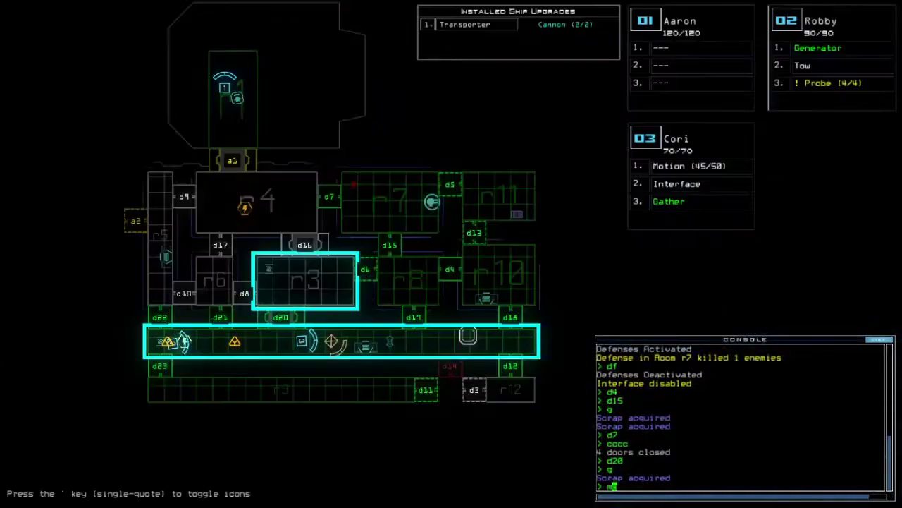
pyautogui.press('space')
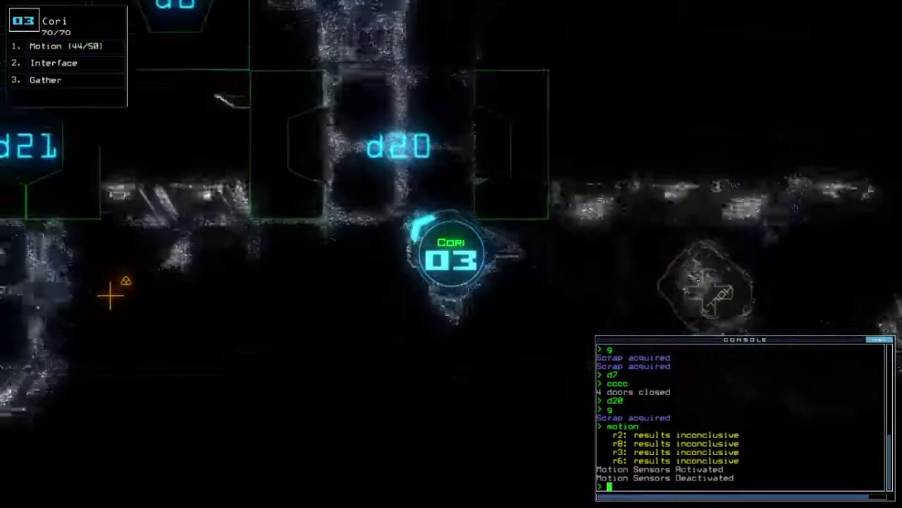
pyautogui.write('g')
pyautogui.press('Return')
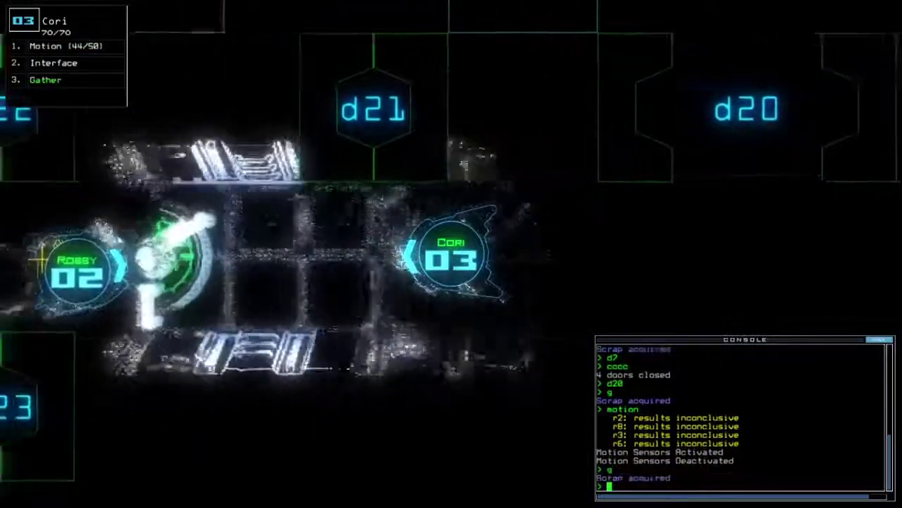
pyautogui.press('2')
pyautogui.press('3')
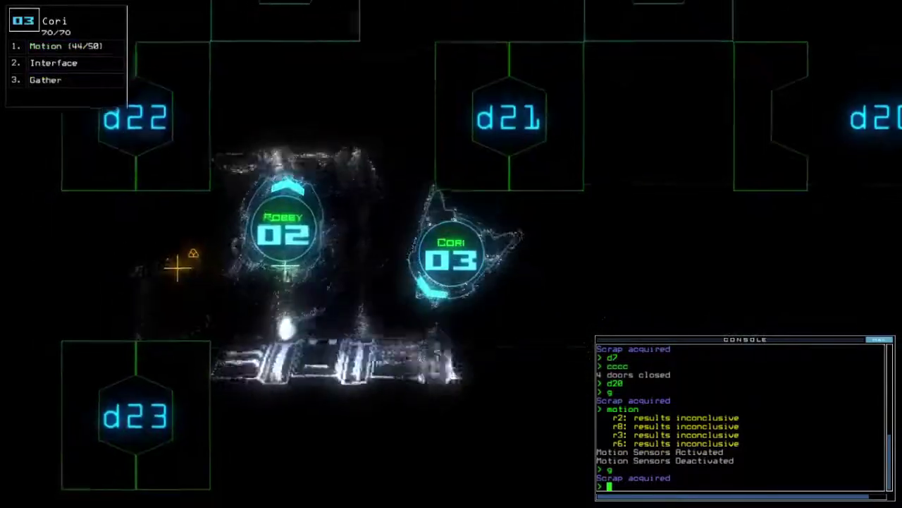
pyautogui.write('g')
pyautogui.press('Return')
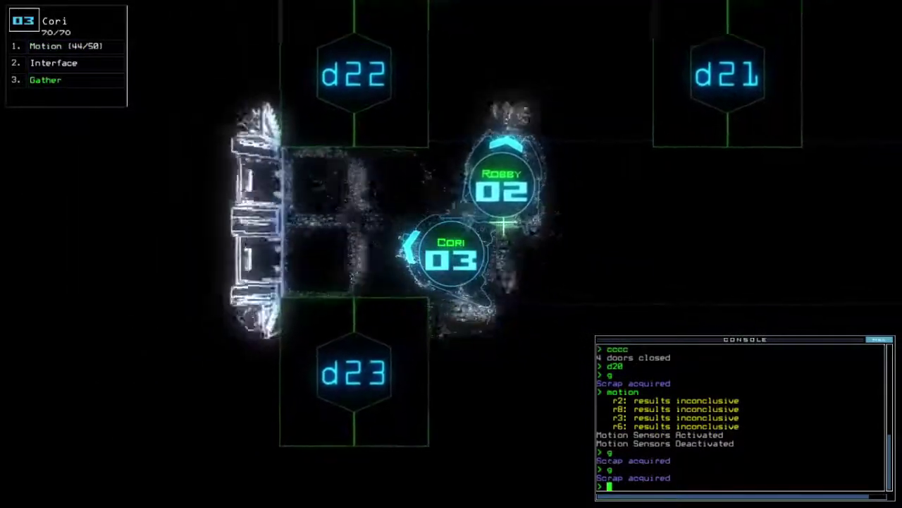
pyautogui.press('space')
pyautogui.press('space')
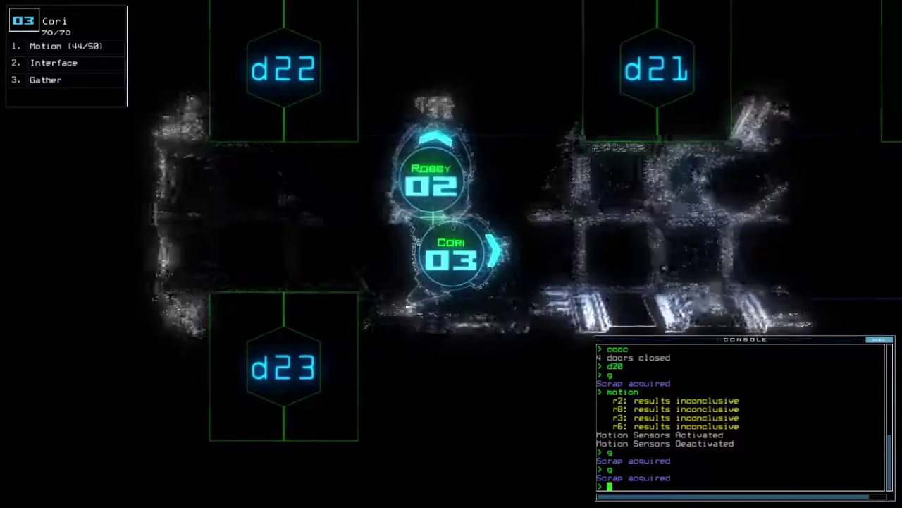
pyautogui.press('Right')
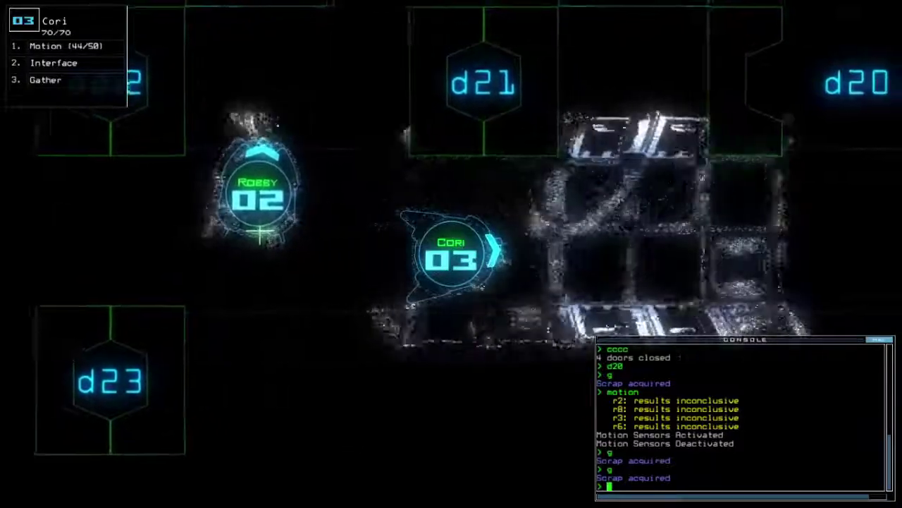
pyautogui.press('space')
pyautogui.write('m')
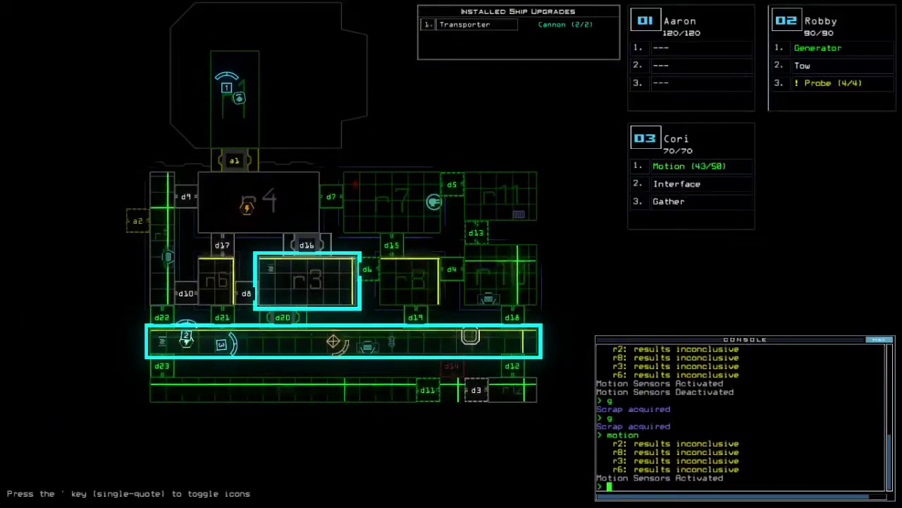
pyautogui.press('space')
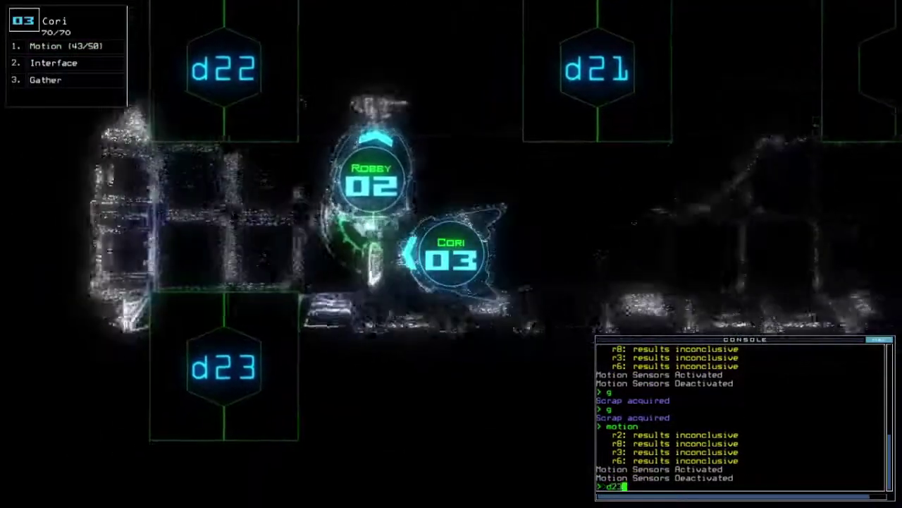
pyautogui.write('d23')
# Step: Send Cori through doors d23 and d11 and close the doors around the drones
pyautogui.press('Return')
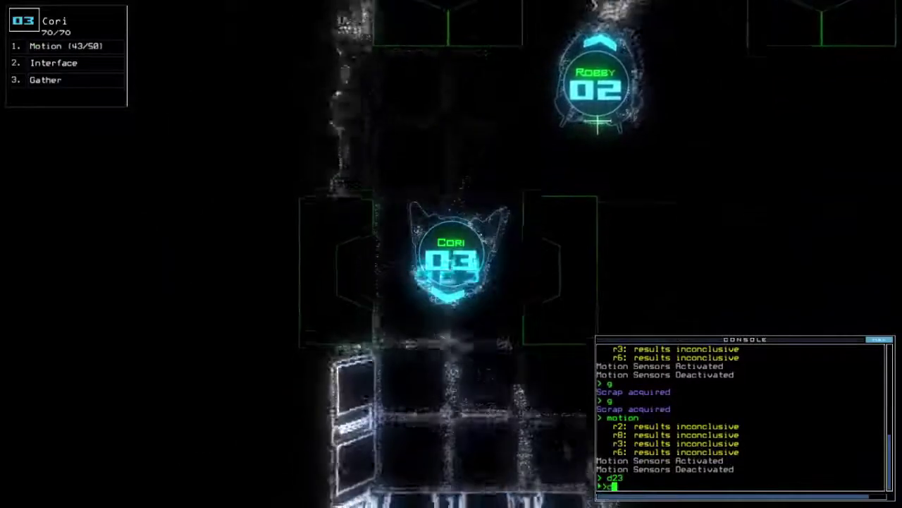
pyautogui.write('d11;d11')
pyautogui.press('Return')
pyautogui.press('space')
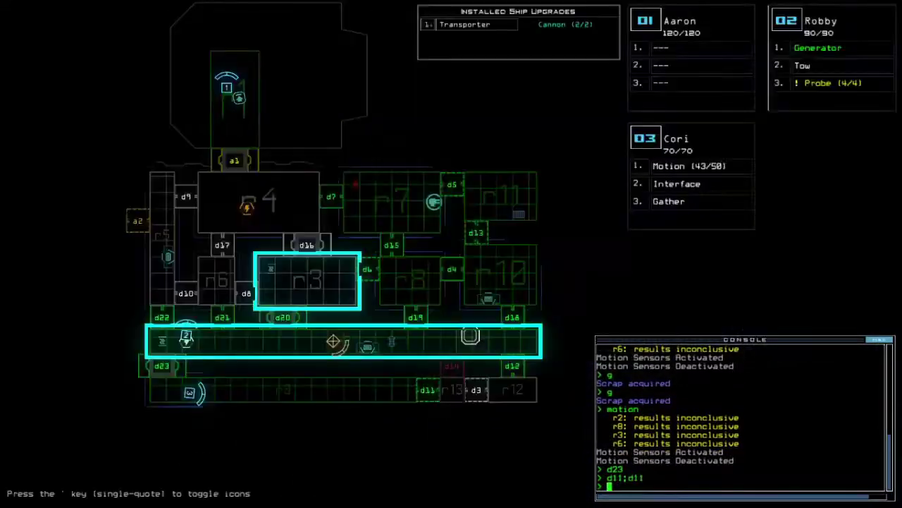
pyautogui.press('space')
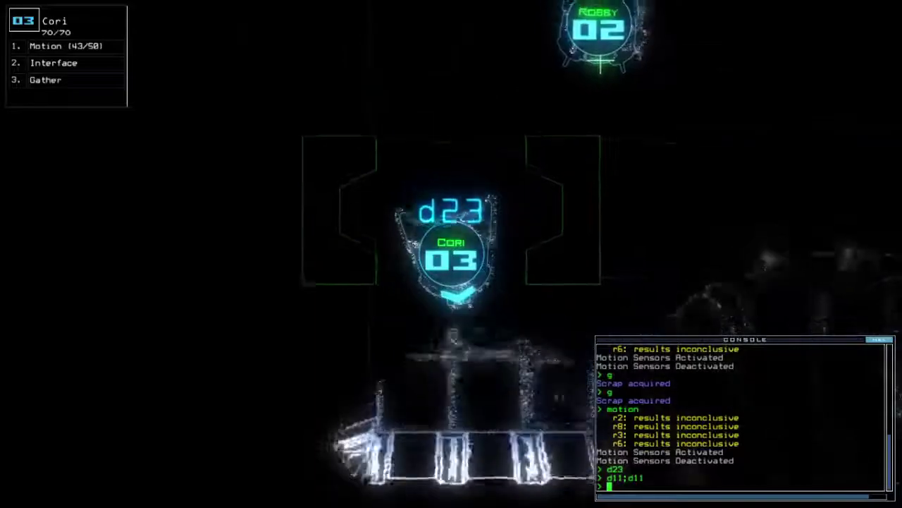
pyautogui.write('cccc')
pyautogui.press('Return')
pyautogui.write('rt')
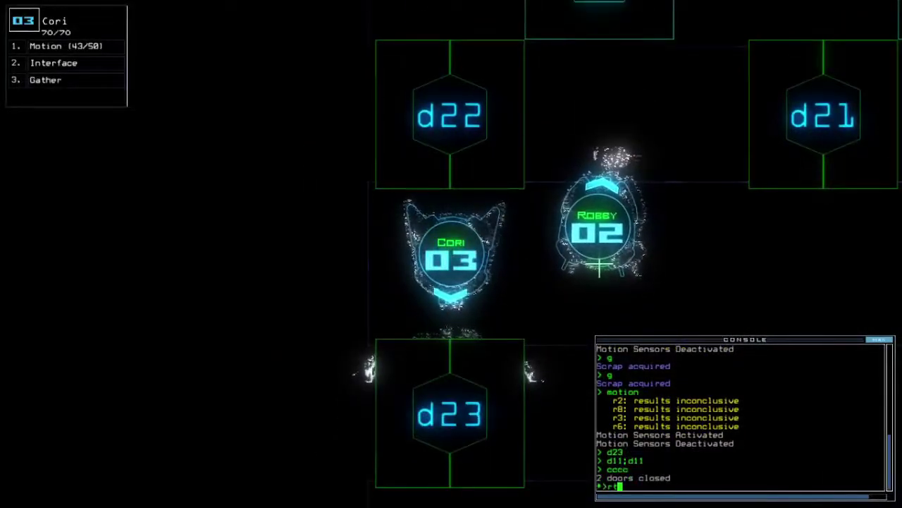
# Step: Transport all drones back to the shuttle and run the generator and door-closing commands
pyautogui.press('Return')
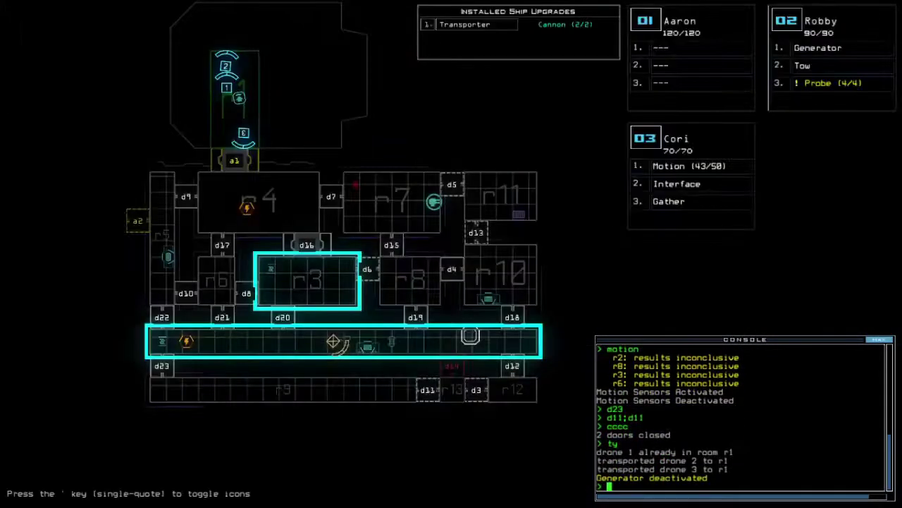
pyautogui.press('2')
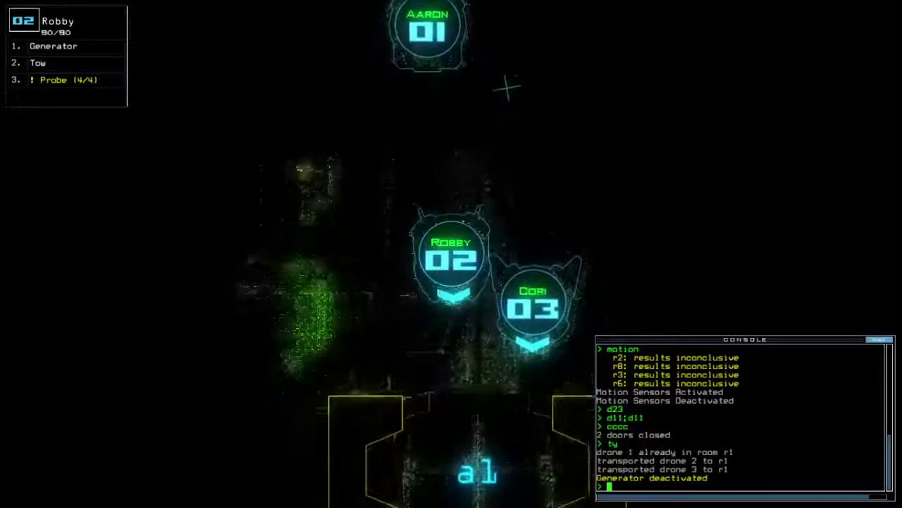
pyautogui.write('generator;cccc')
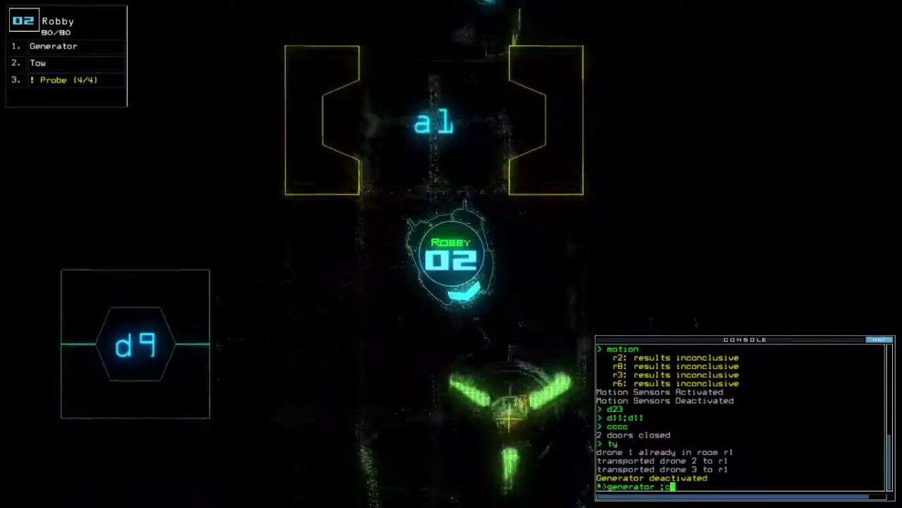
pyautogui.press('Return')
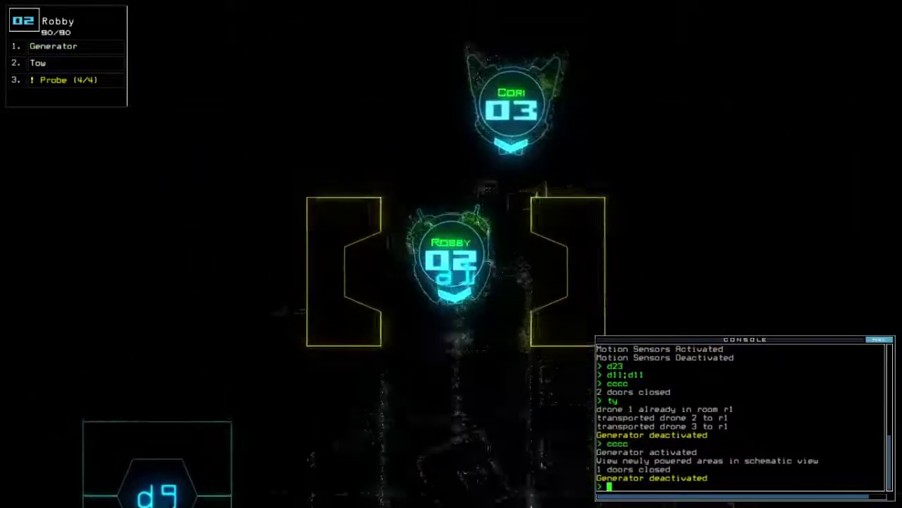
pyautogui.press('space')
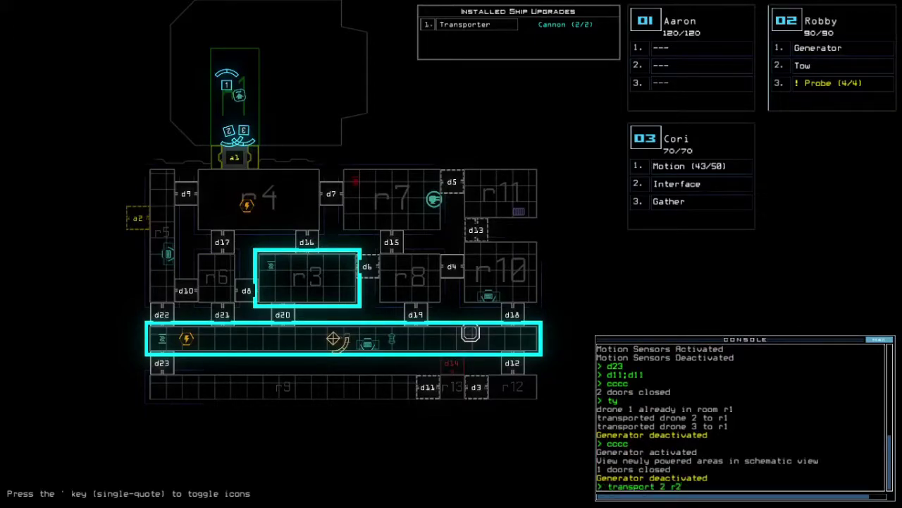
pyautogui.write('2')
# Step: Transport drones 3 and 2 to room r2 and activate its generator
pyautogui.press('Return')
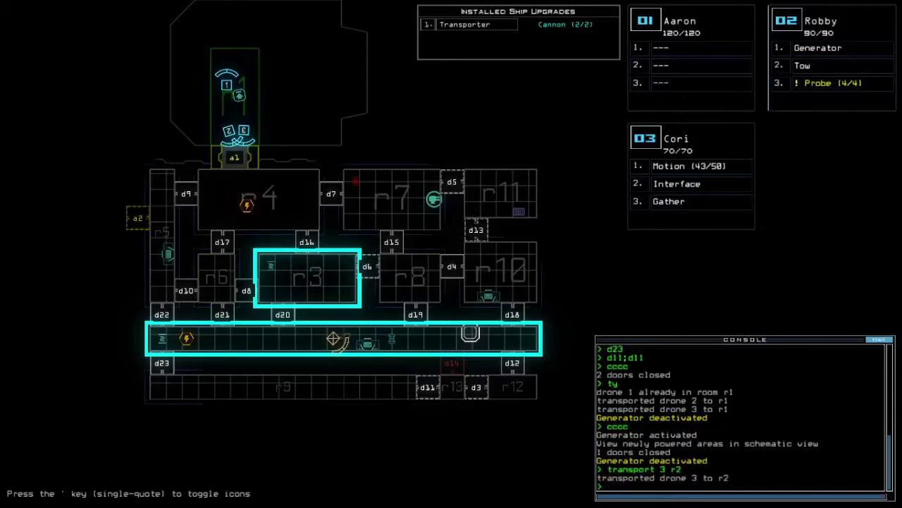
pyautogui.press('3')
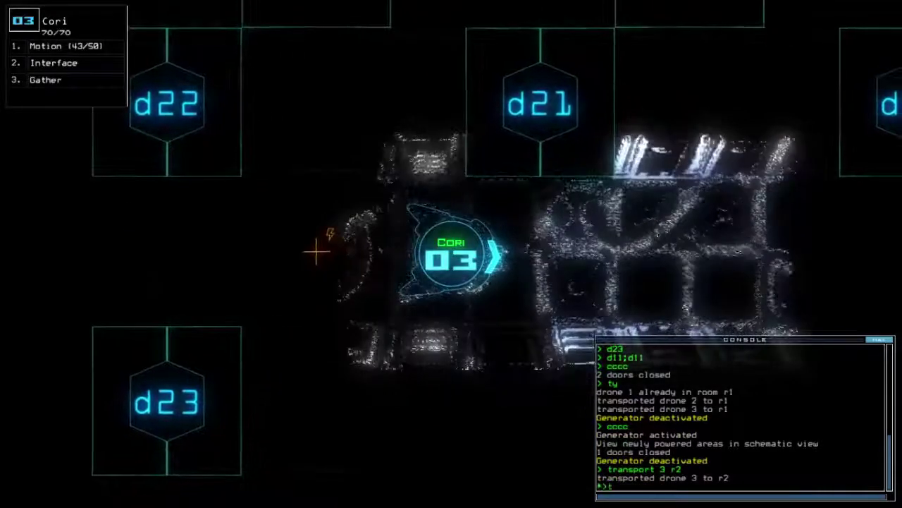
pyautogui.write('transport 2 r2')
pyautogui.press('Return')
pyautogui.write('2g')
pyautogui.press('Return')
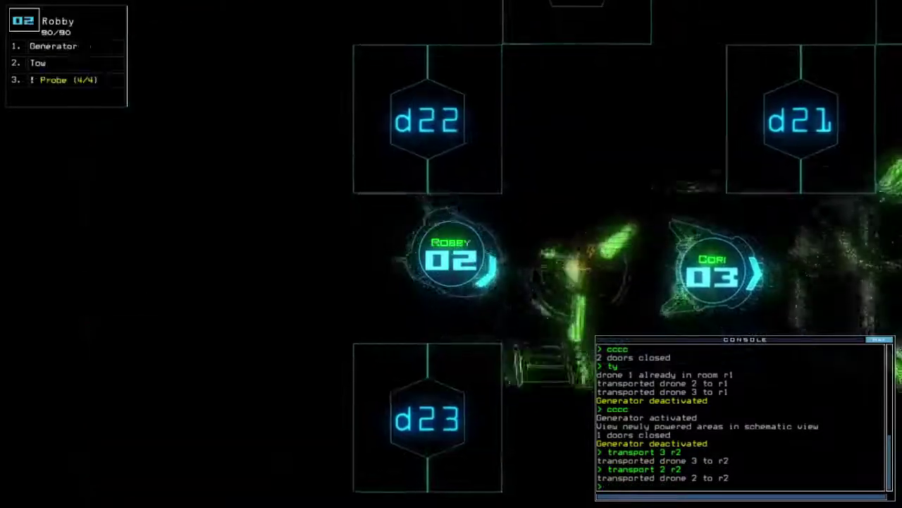
pyautogui.press('space')
pyautogui.write('g')
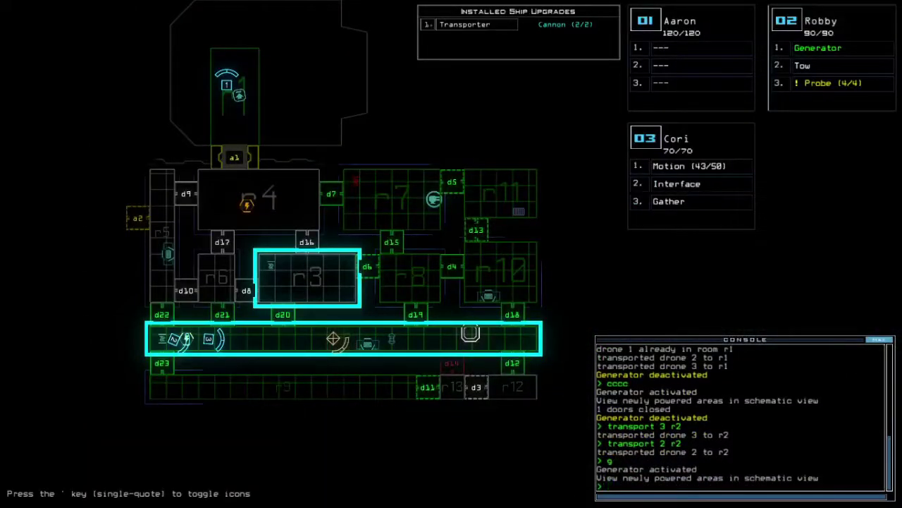
# Step: Open doors d23 and d11
pyautogui.press('space')
pyautogui.write('3d23')
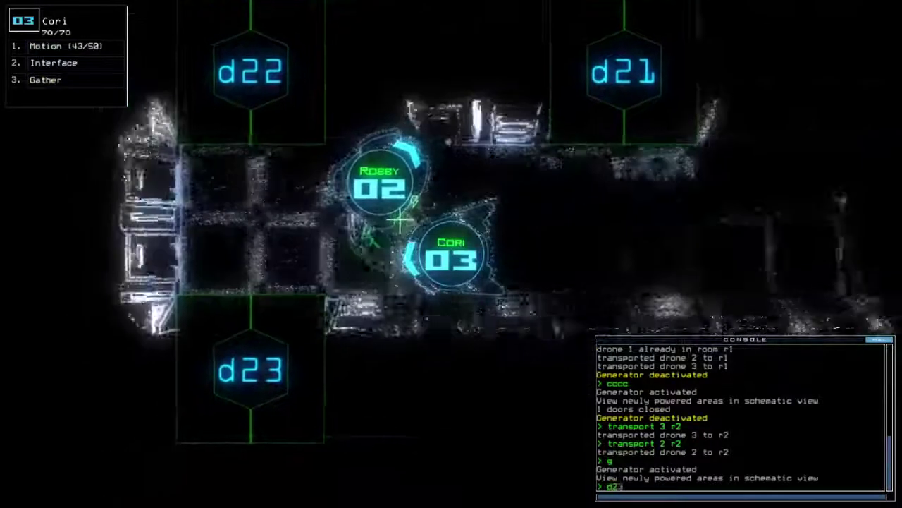
pyautogui.write('d11')
pyautogui.press('Return')
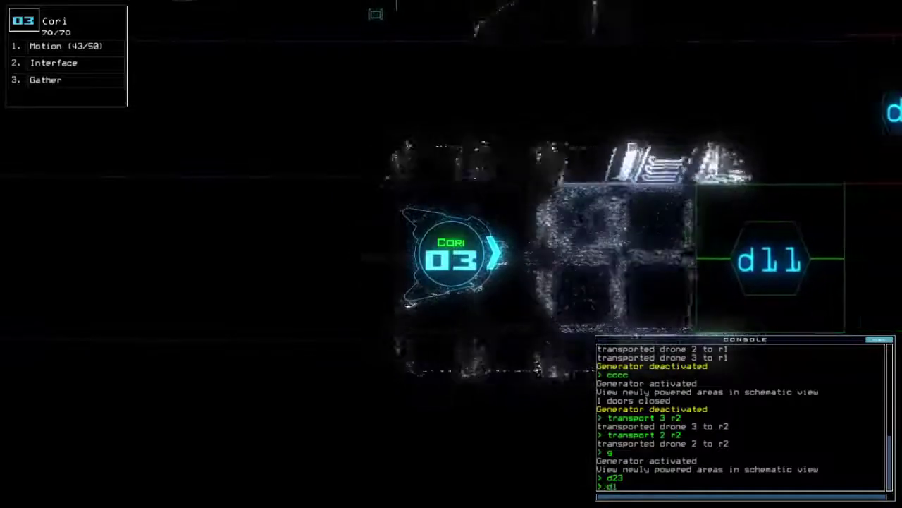
pyautogui.press('Return')
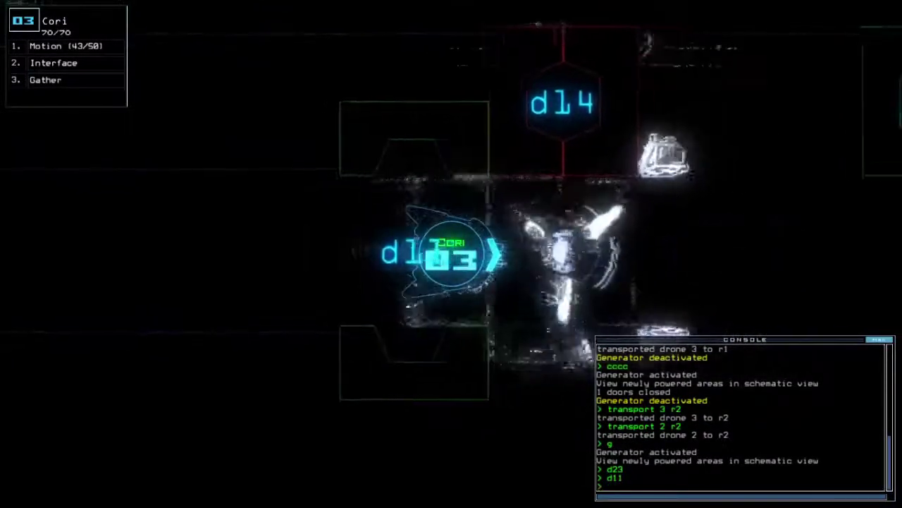
pyautogui.press('space')
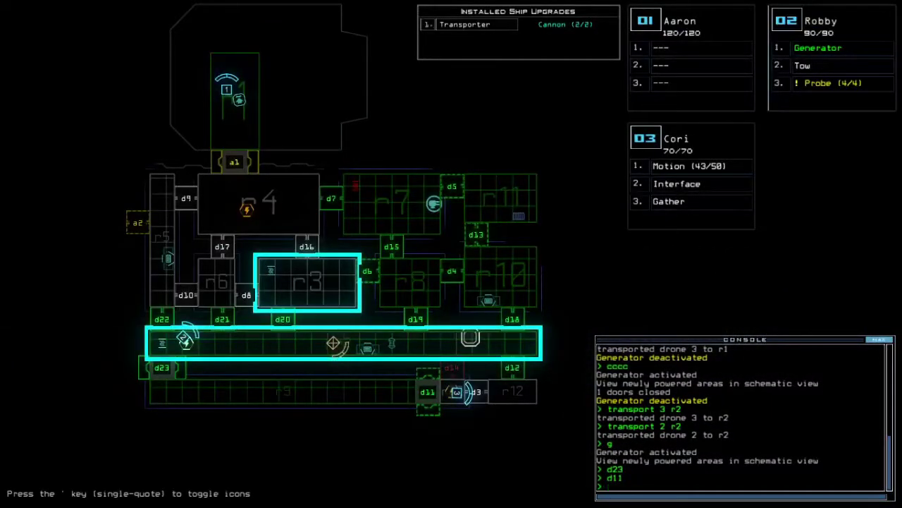
pyautogui.press('space')
# Step: Drive drone 2 toward d23, reactivate the generator, and toggle door d3 twice
pyautogui.press('Down')
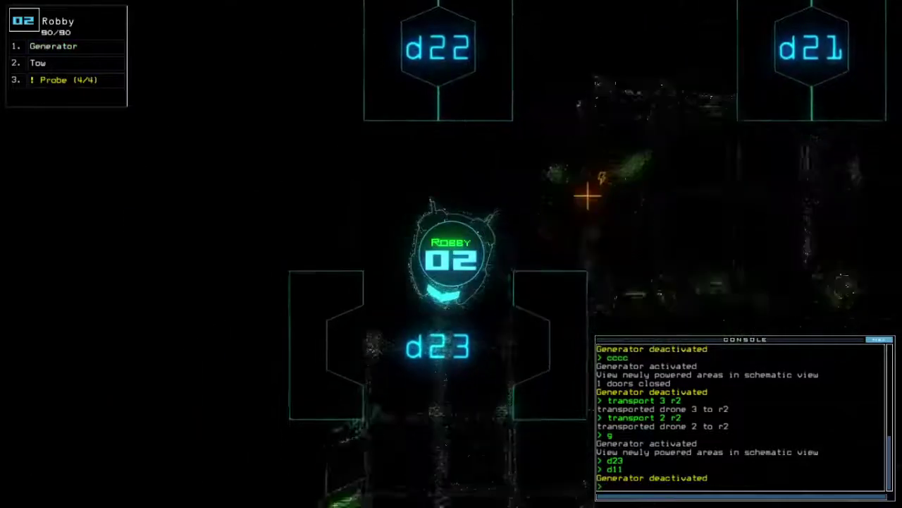
pyautogui.press('Down')
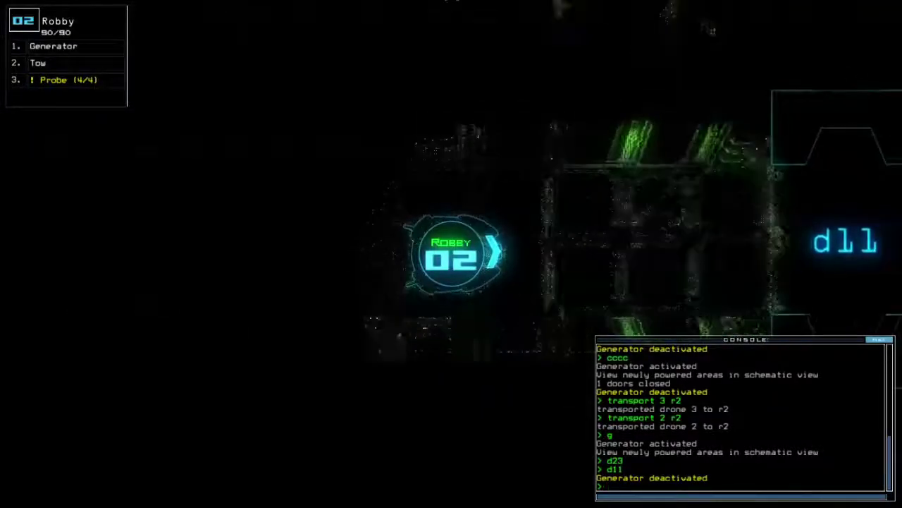
pyautogui.write('generator')
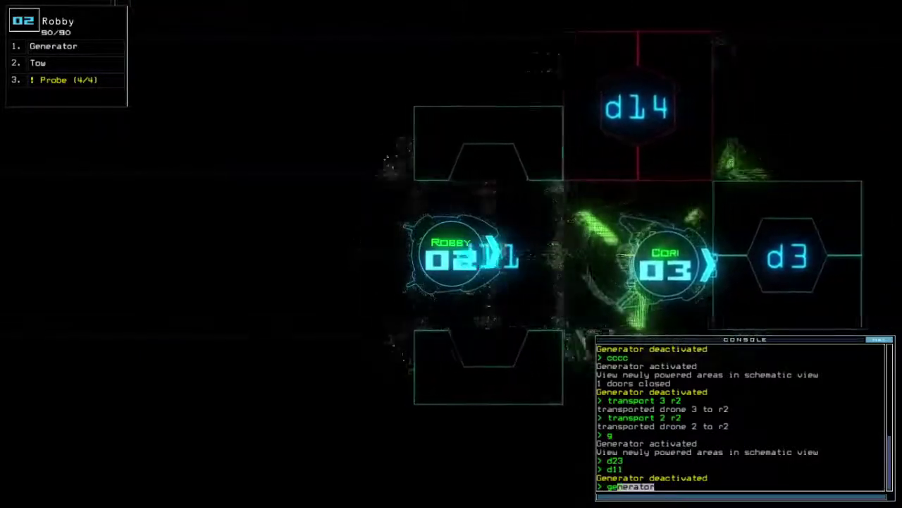
pyautogui.press('Return')
pyautogui.write('d3')
pyautogui.press('Return')
pyautogui.press('3')
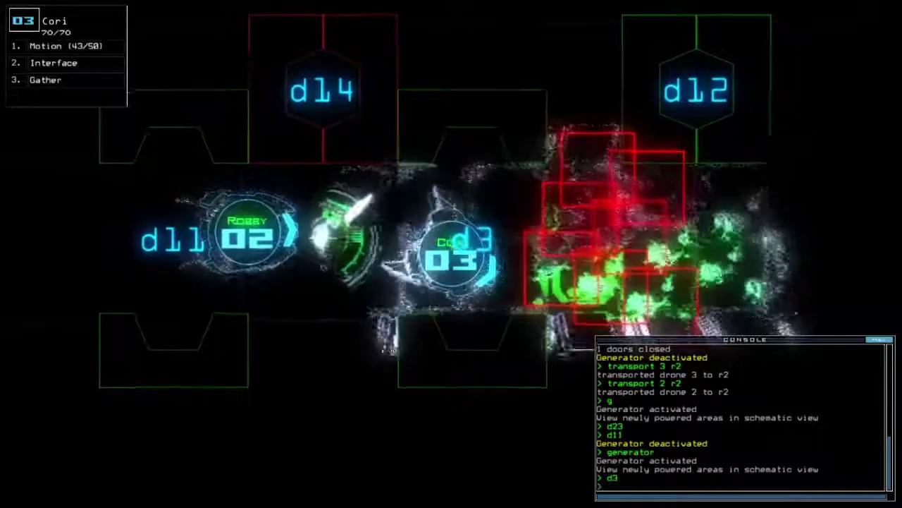
pyautogui.write('d3')
pyautogui.press('Return')
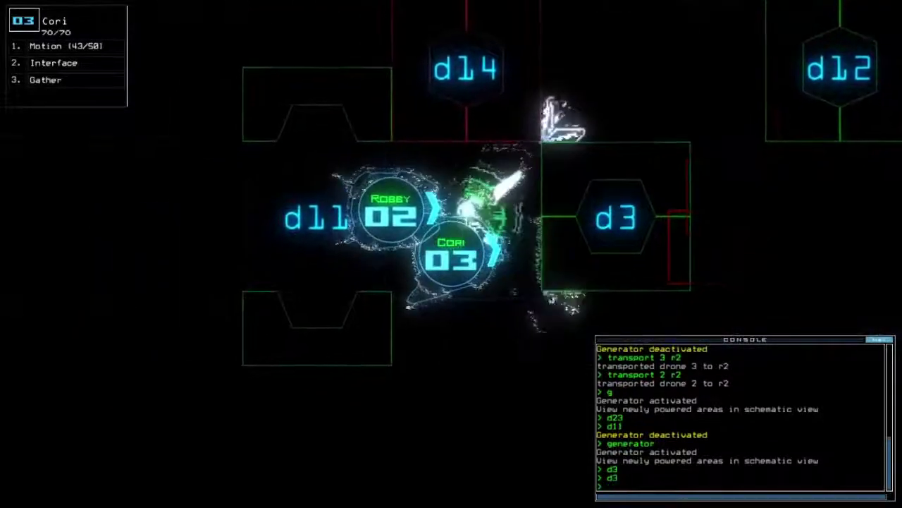
pyautogui.write('23')
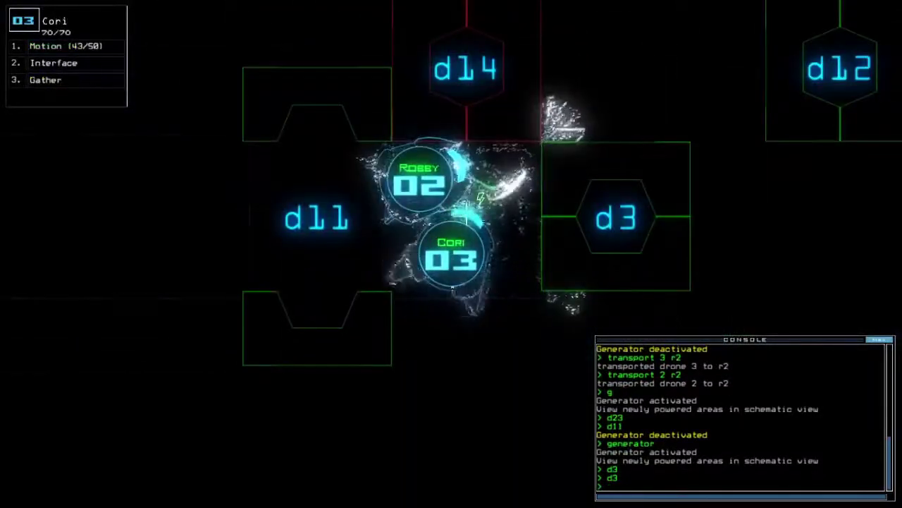
pyautogui.write('n 2 r2')
# Step: Send drone 2 to r2, shut off the generator, re-dock at a2, and transport drones to r1
pyautogui.press('Return')
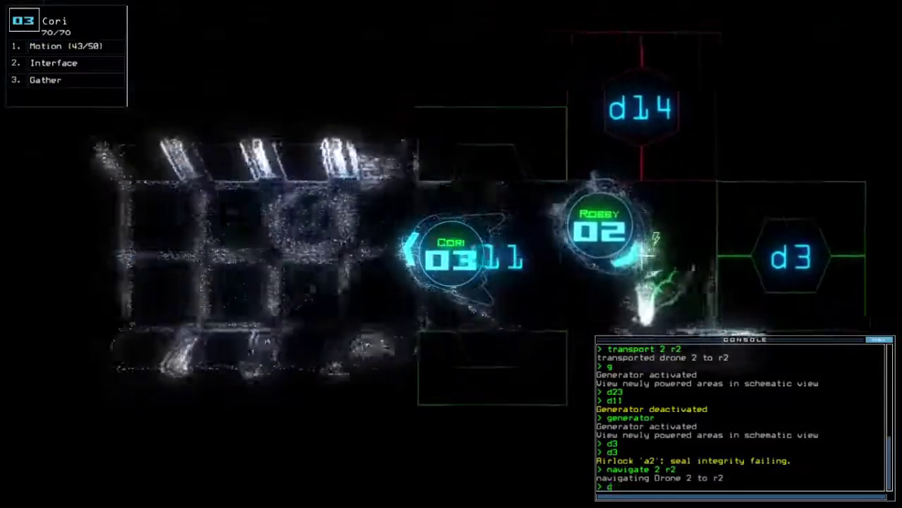
pyautogui.write('d')
pyautogui.press('Return')
pyautogui.write('d a2')
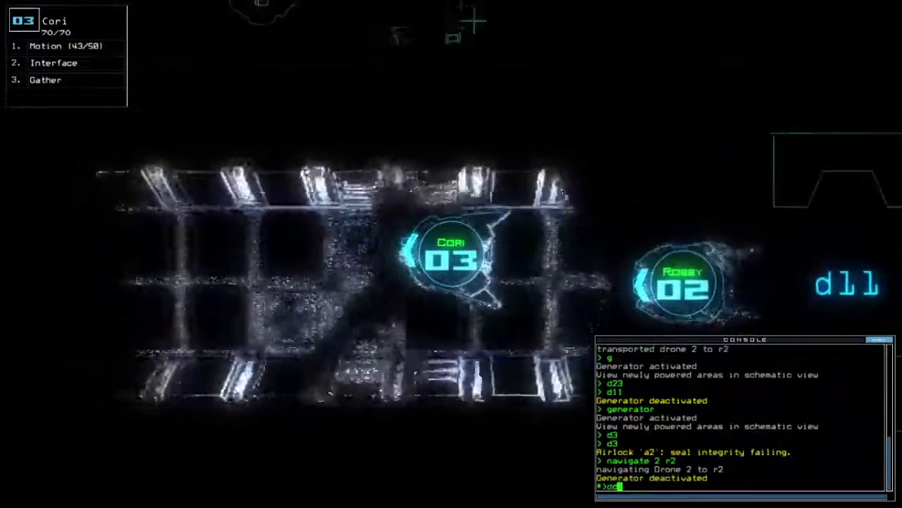
pyautogui.press('Return')
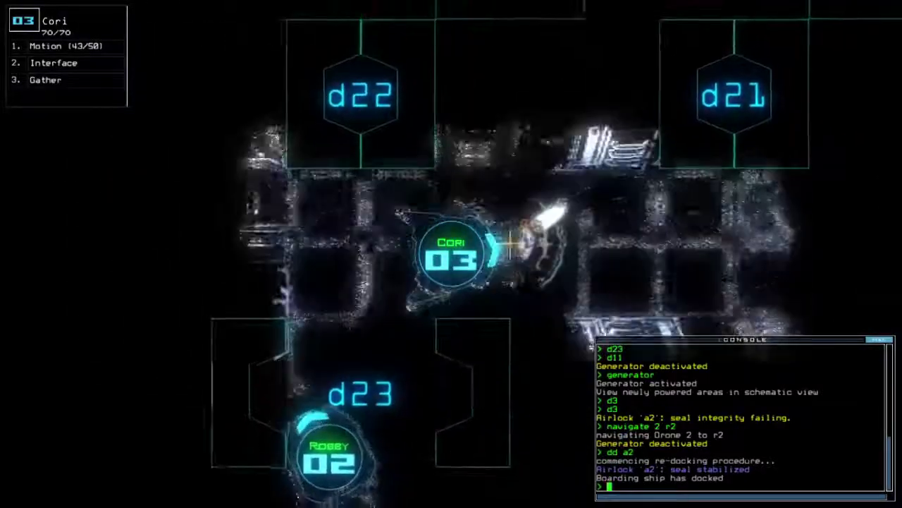
pyautogui.write('tytw')
pyautogui.press('Return')
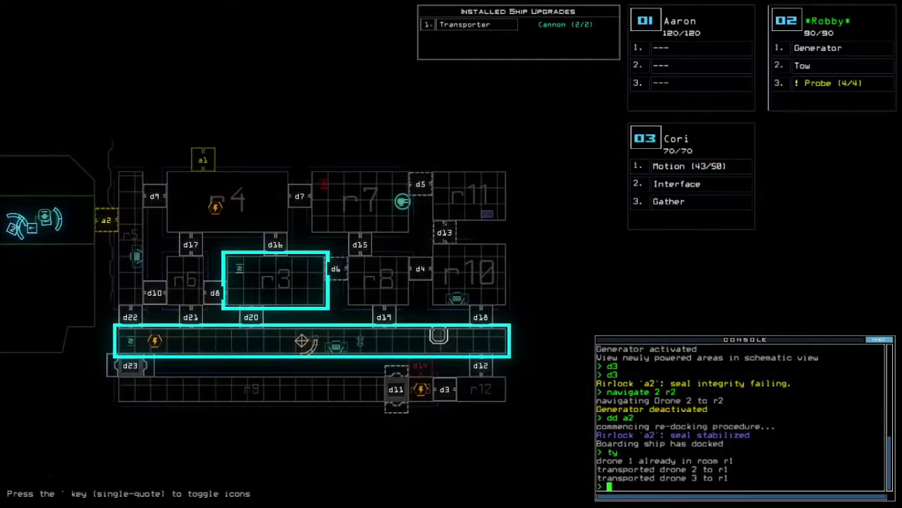
pyautogui.write('cannon ')
pyautogui.write('r12')
# Step: Fire the cannon at r12, leave the derelict, and view the leaderboard showing 845
pyautogui.press('Return')
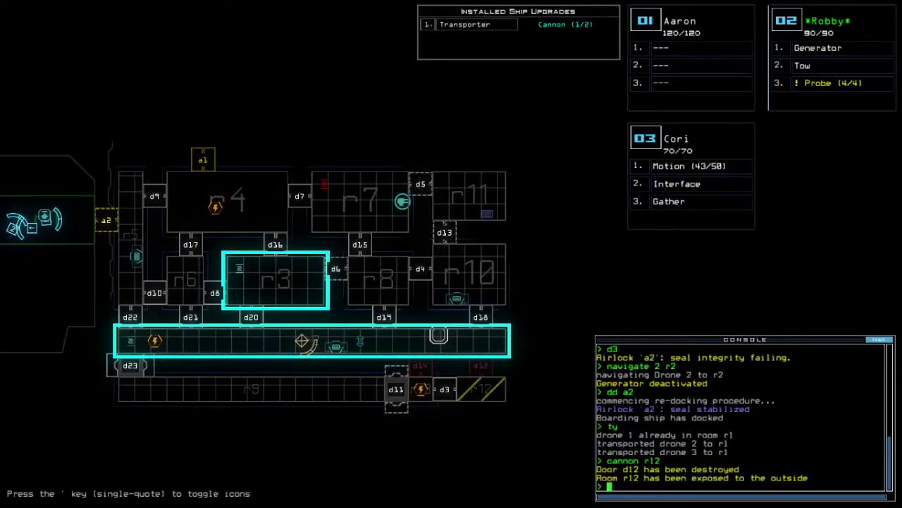
pyautogui.write('oo')
pyautogui.write('t')
pyautogui.press('Return')
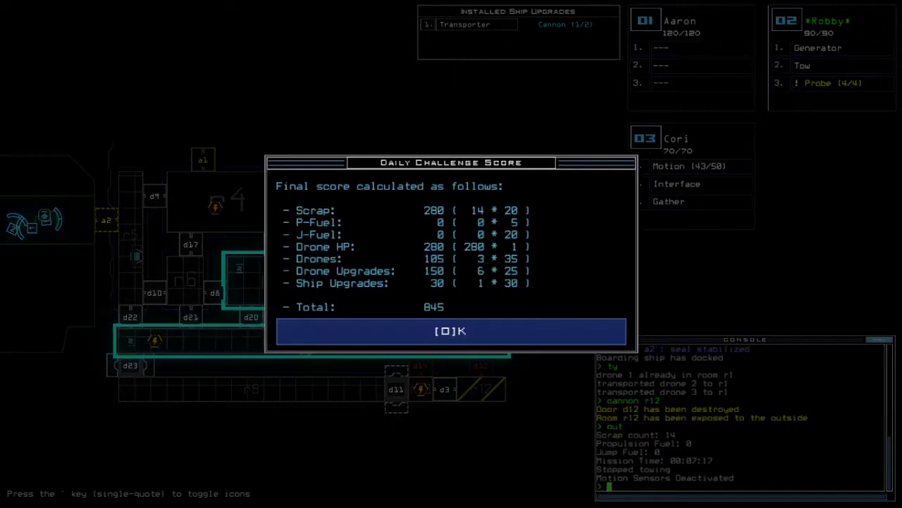
pyautogui.press('o')
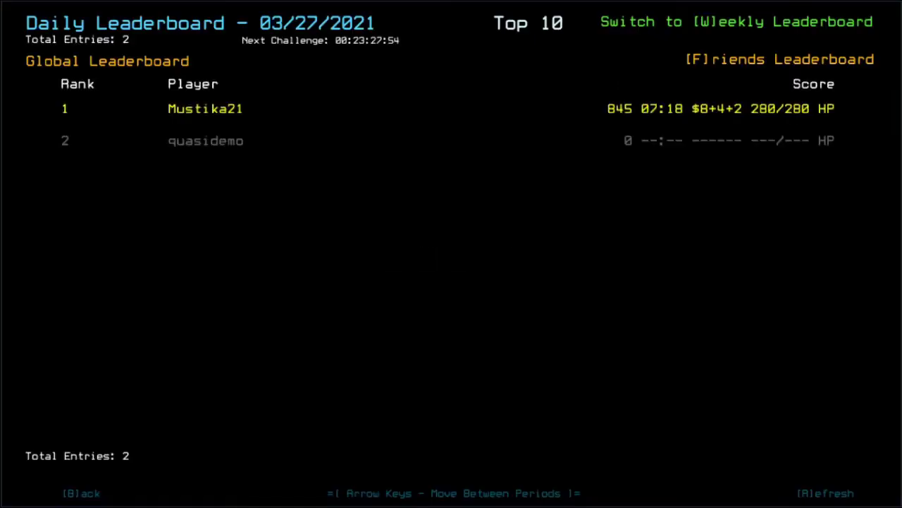